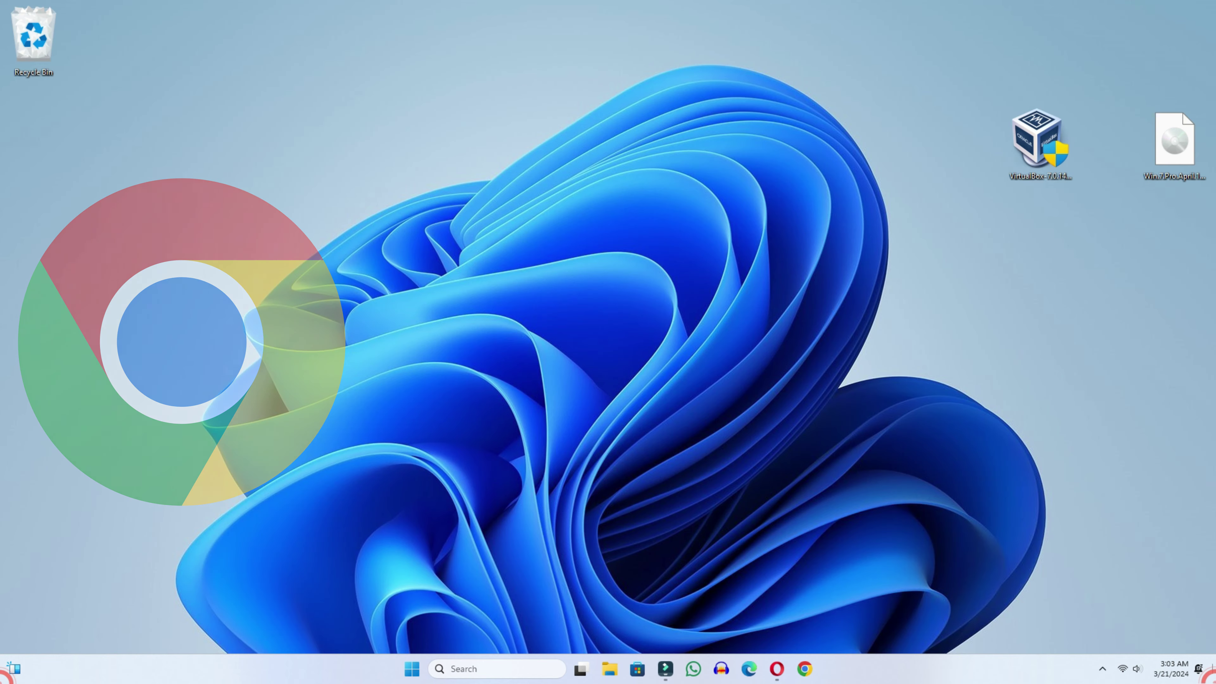
Open Chrome, search the web for "virtualbox" and go to the Oracle VM VirtualBox website
{"action": "left_click", "coordinate": [804, 669]}
{"action": "type", "text": "v"}
{"action": "key", "text": "Return"}
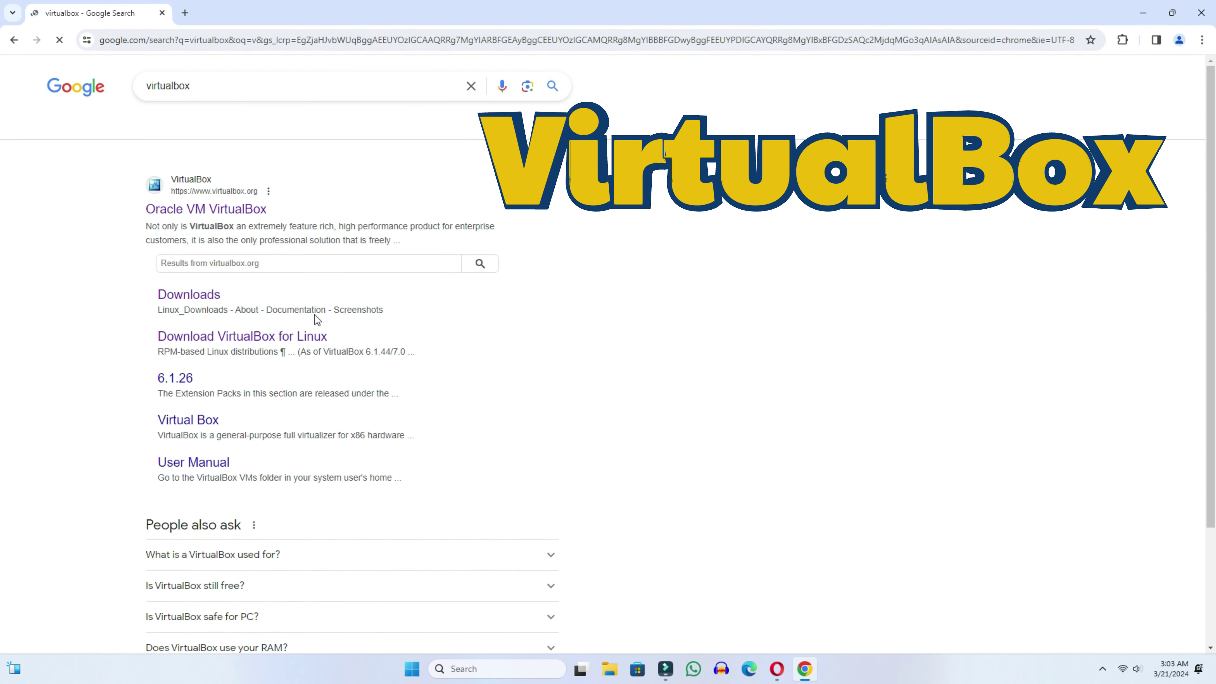
{"action": "left_click", "coordinate": [203, 86]}
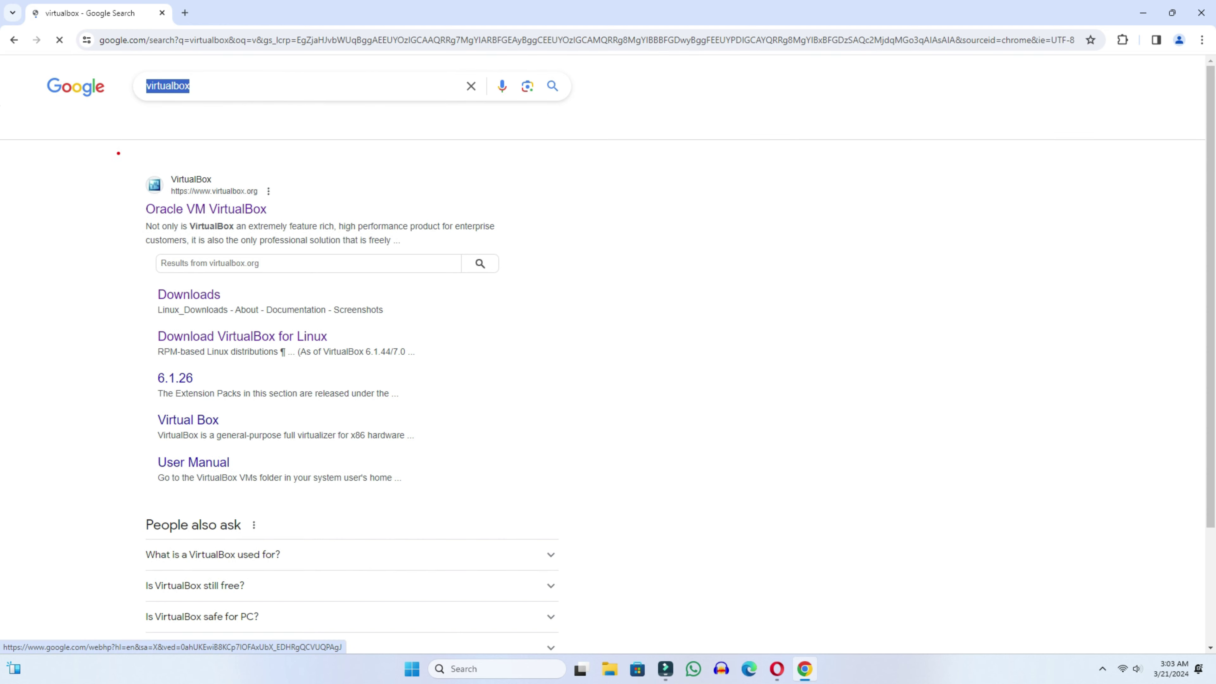
{"action": "left_click", "coordinate": [239, 211]}
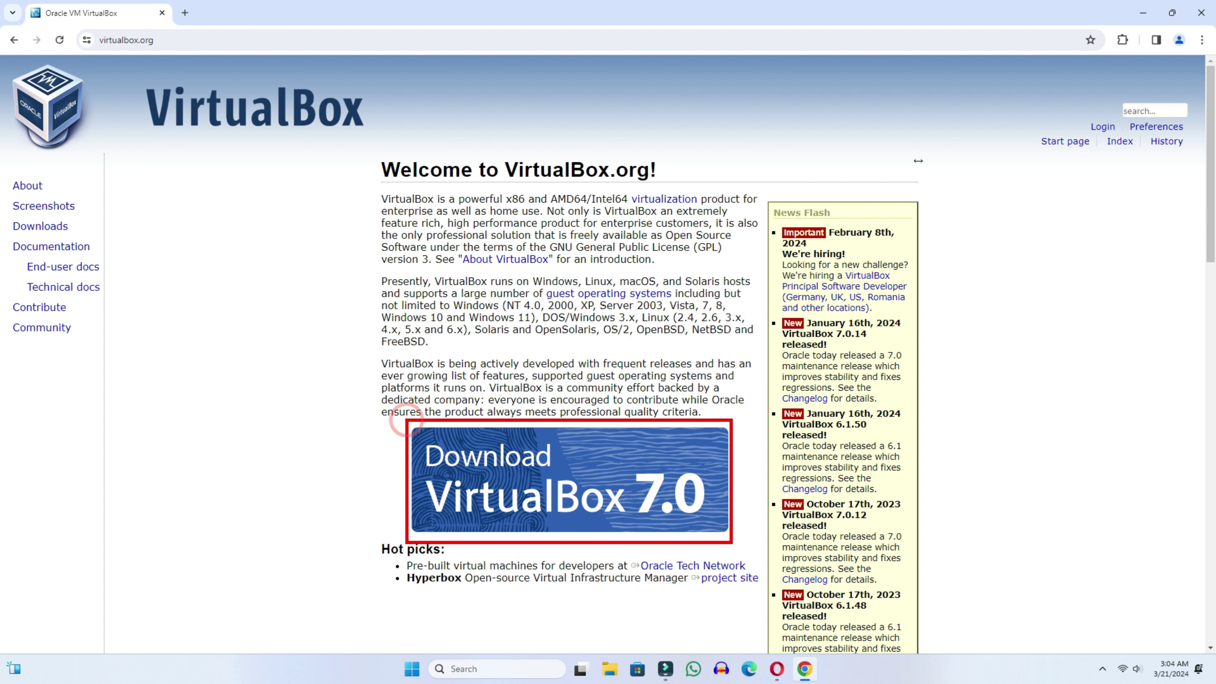
Download the VirtualBox 7.0.14 platform package for Windows hosts, choosing to show or resume the existing download for the duplicate link
{"action": "left_click", "coordinate": [632, 493]}
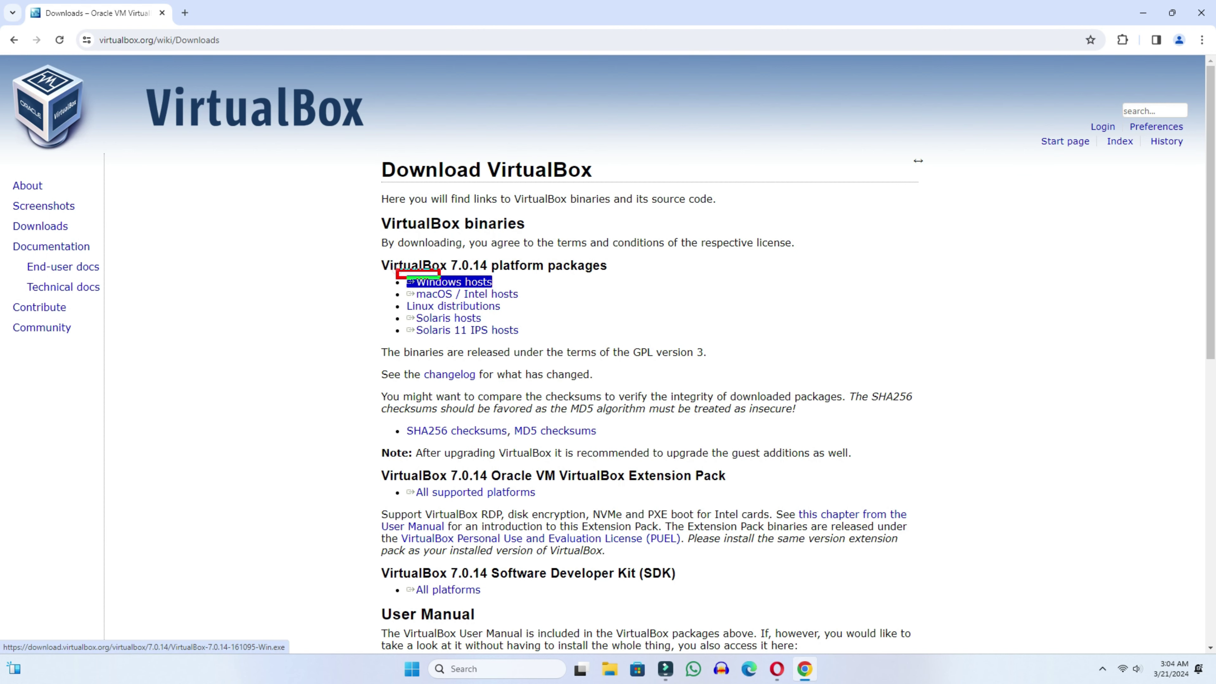
{"action": "left_click", "coordinate": [471, 282]}
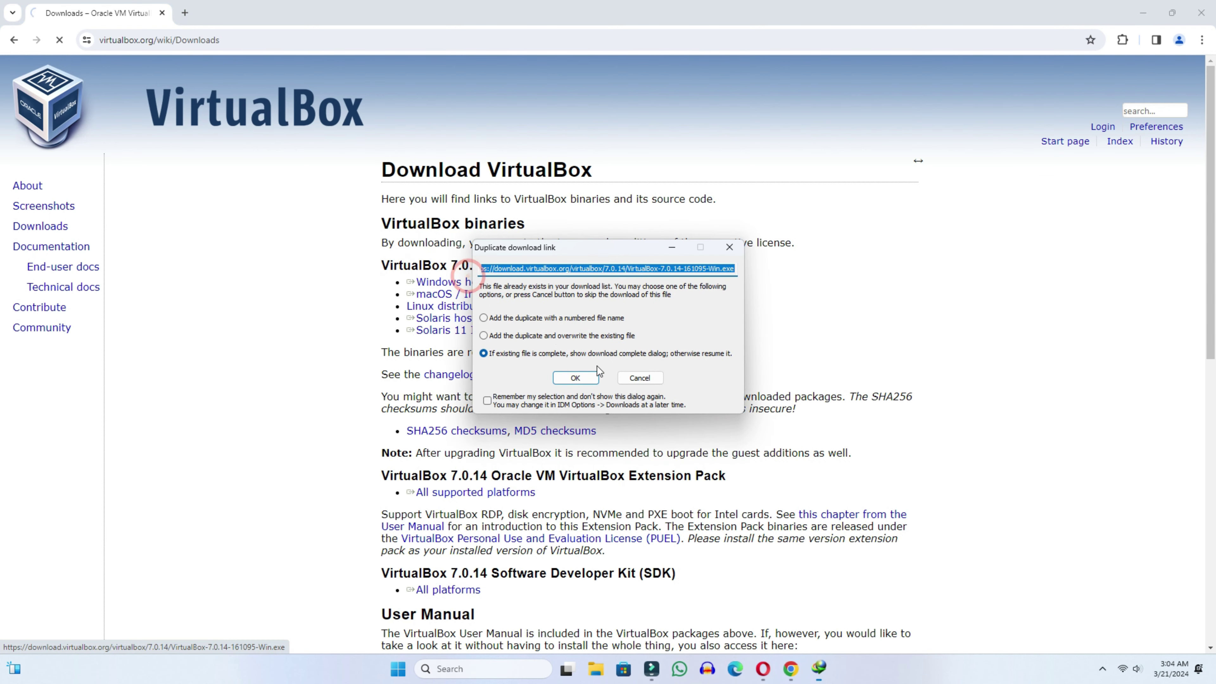
{"action": "left_click", "coordinate": [576, 372]}
{"action": "left_click", "coordinate": [724, 397]}
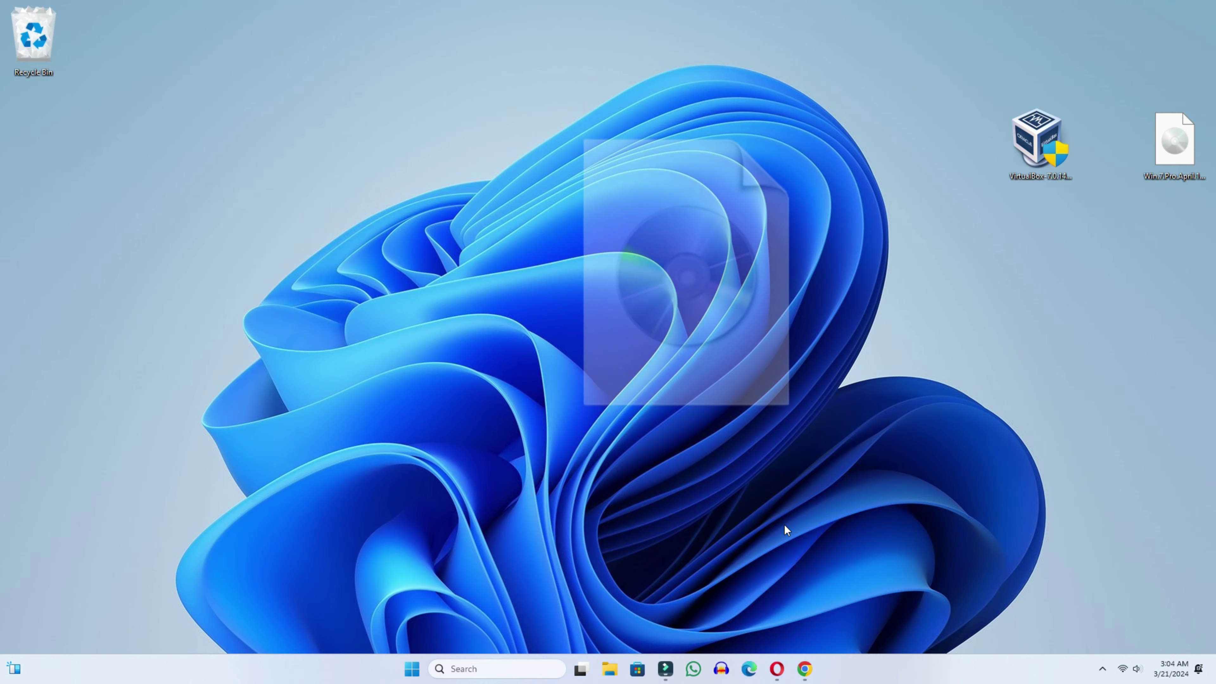
Search the web in Chrome for "windows 7 download", look through the results and close the browser
{"action": "left_click", "coordinate": [804, 669]}
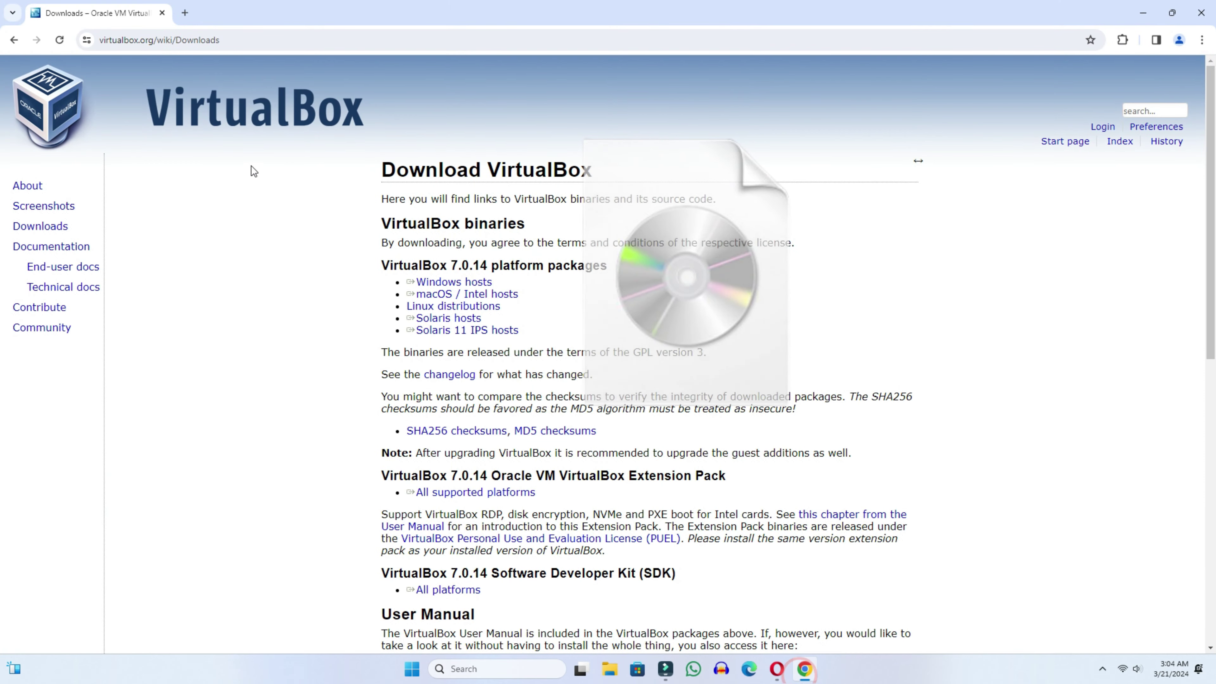
{"action": "left_click", "coordinate": [197, 40]}
{"action": "type", "text": "wi"}
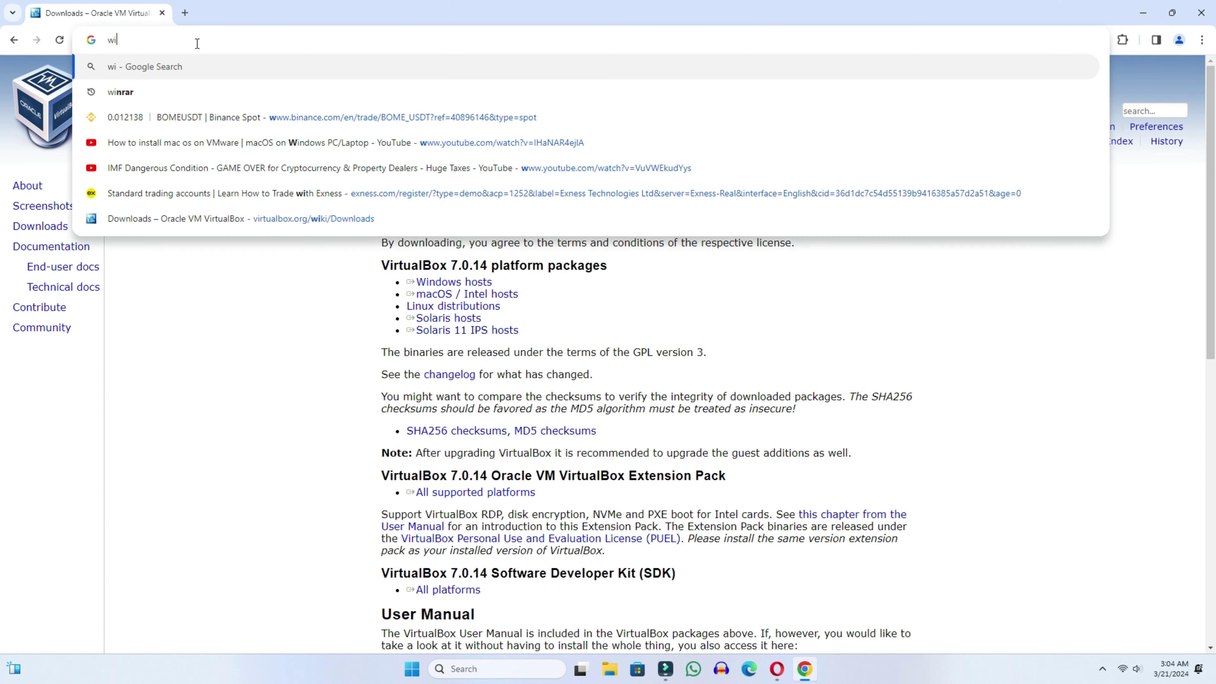
{"action": "type", "text": "ndows 7 d"}
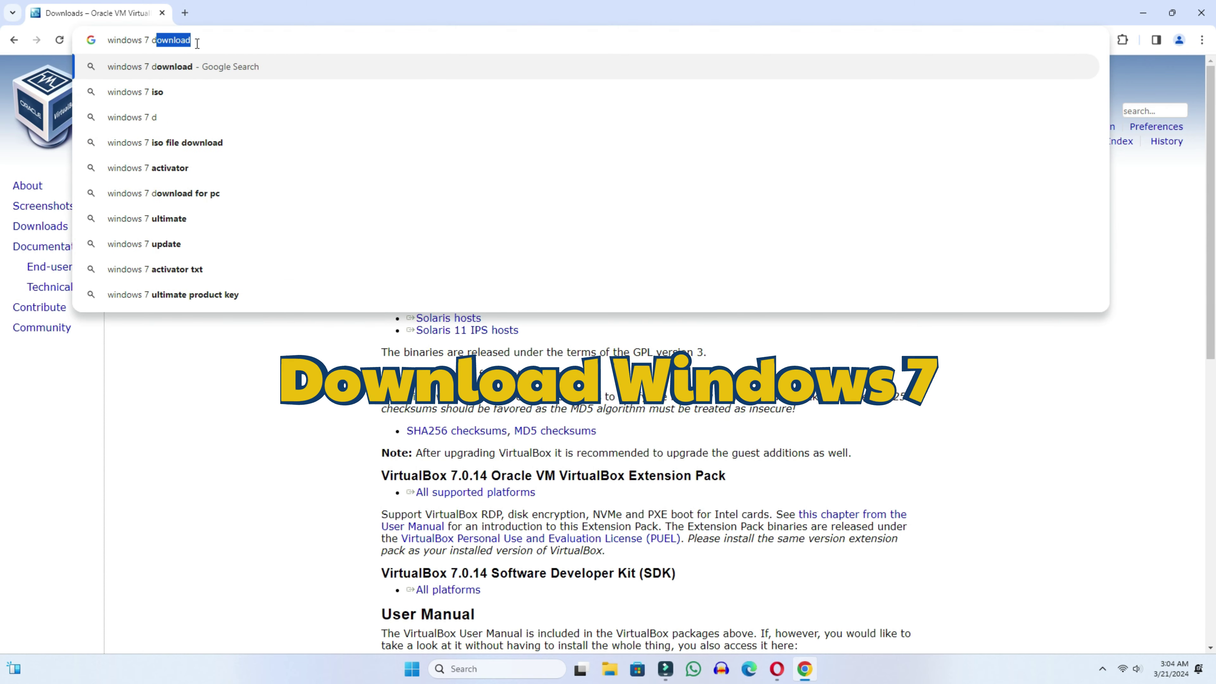
{"action": "key", "text": "Return"}
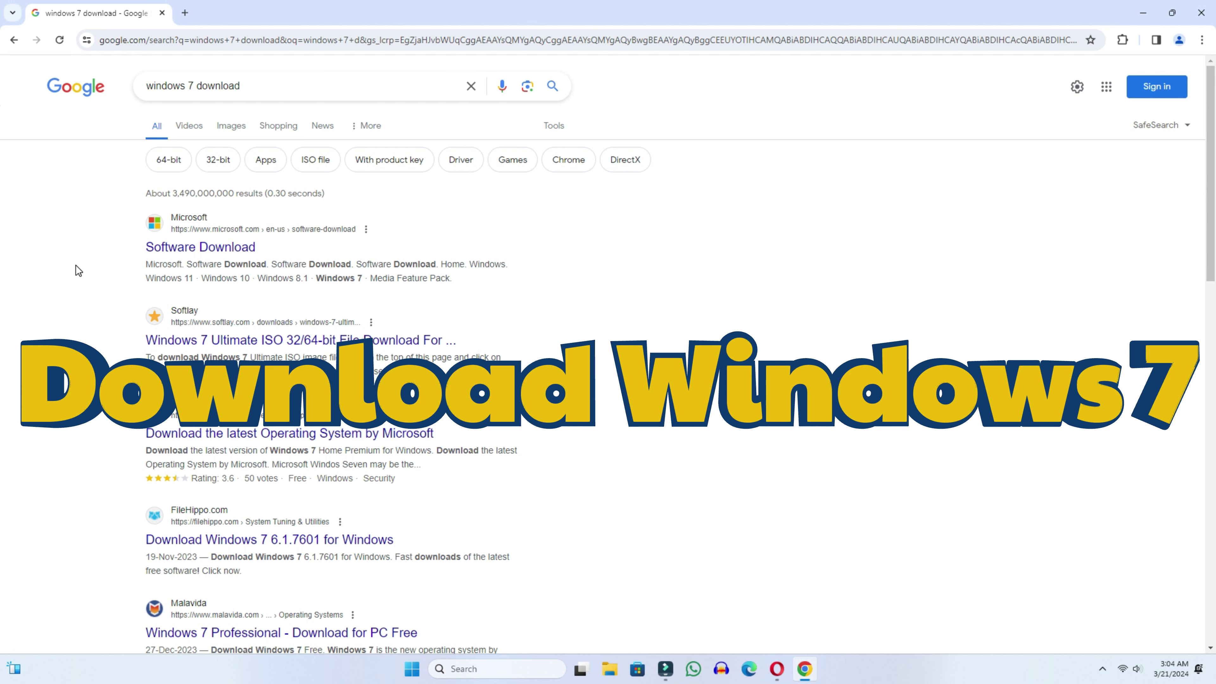
{"action": "scroll", "coordinate": [76, 267], "scroll_direction": "down", "scroll_amount": 3}
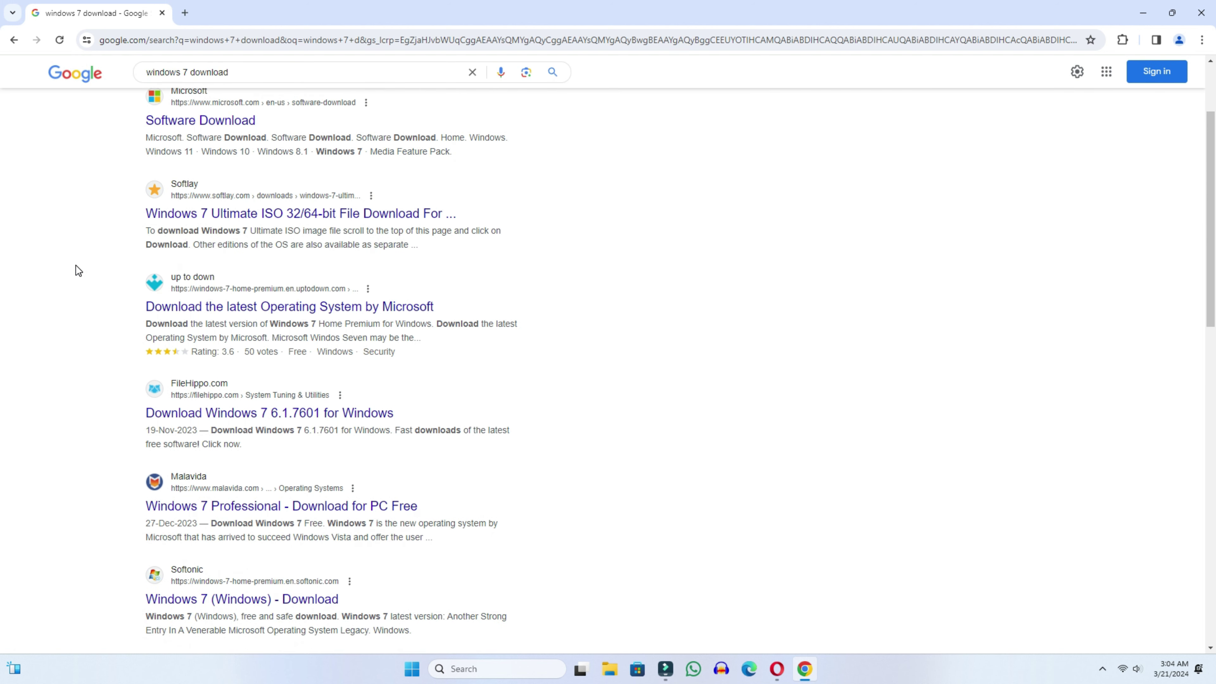
{"action": "scroll", "coordinate": [76, 265], "scroll_direction": "down", "scroll_amount": 5}
{"action": "scroll", "coordinate": [76, 266], "scroll_direction": "up", "scroll_amount": 6}
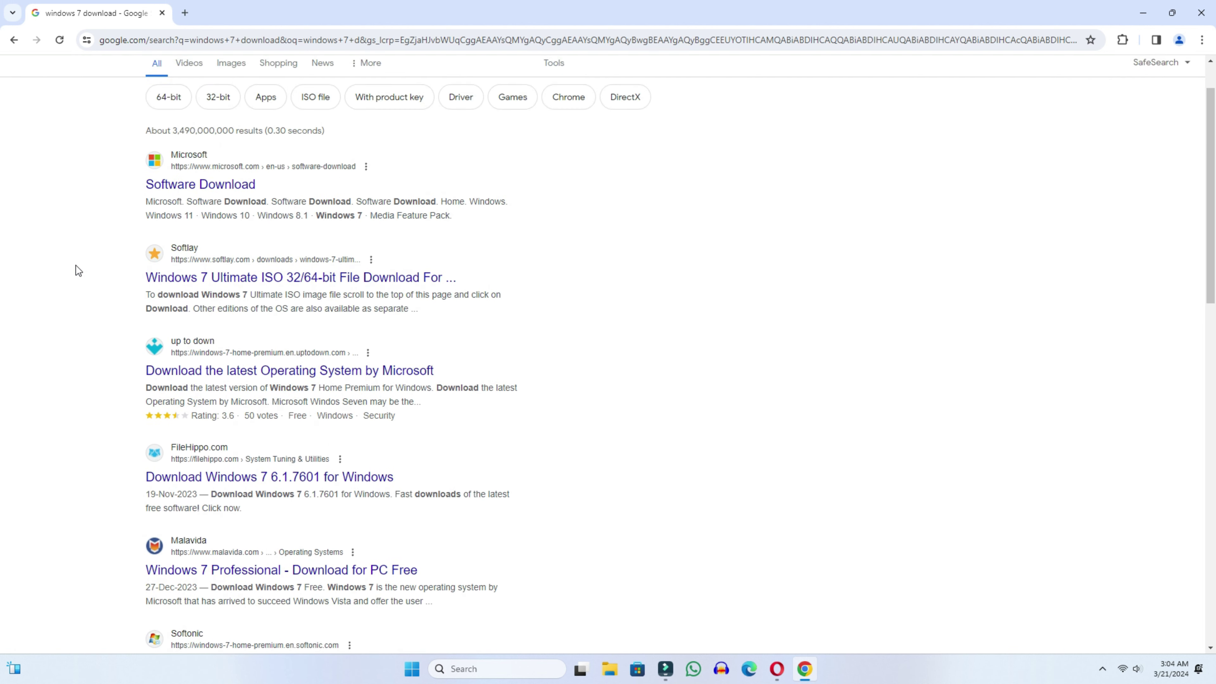
{"action": "scroll", "coordinate": [76, 266], "scroll_direction": "up", "scroll_amount": 1}
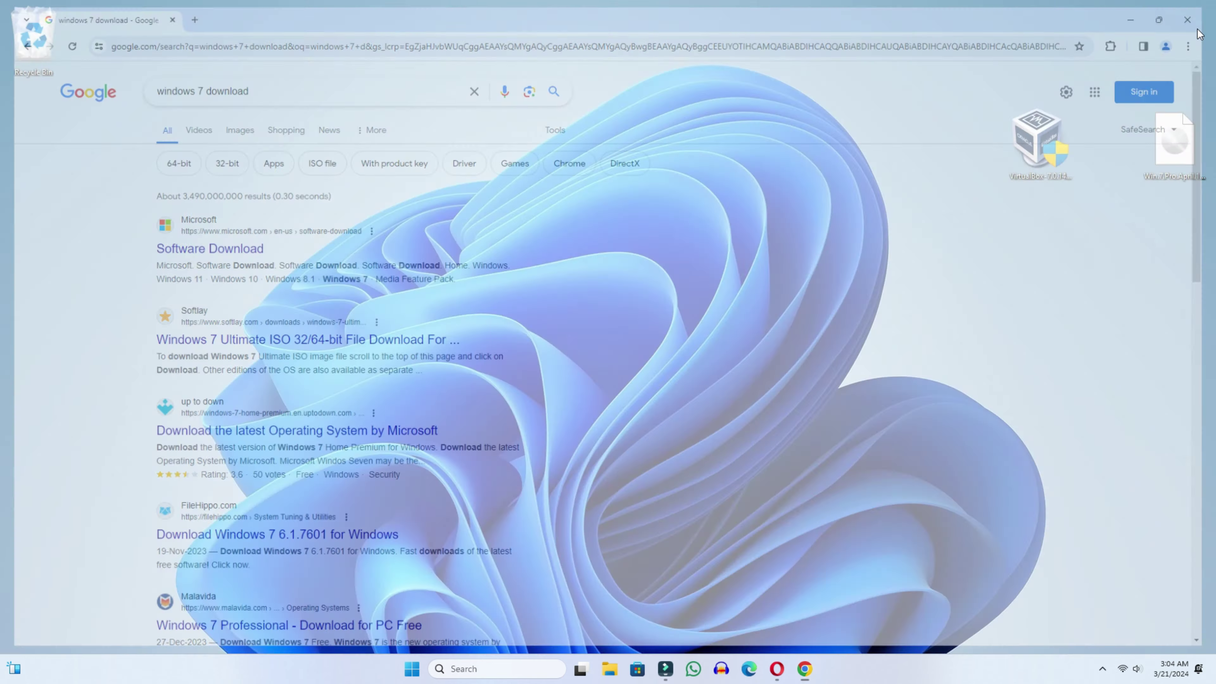
{"action": "left_click", "coordinate": [1201, 12]}
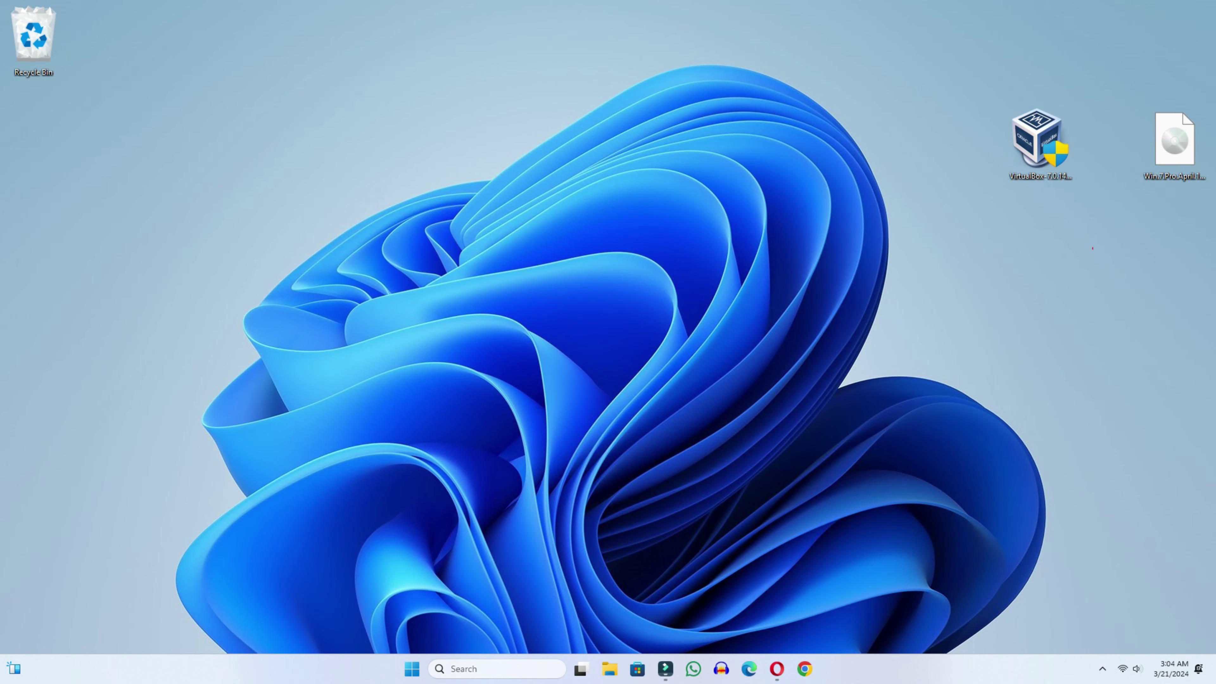
{"action": "left_click_drag", "start_coordinate": [1134, 94], "coordinate": [1214, 220]}
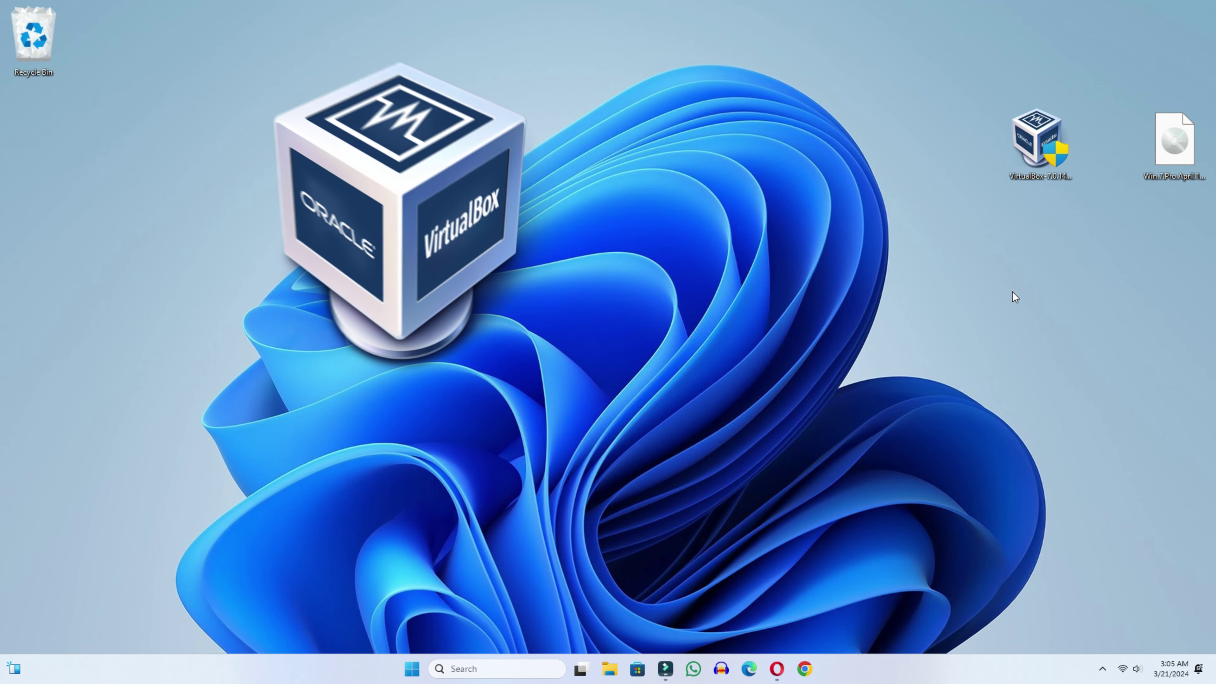
Run the VirtualBox 7.0.14 installer from the desktop as administrator and complete the setup, starting VirtualBox after installation
{"action": "right_click", "coordinate": [1018, 141]}
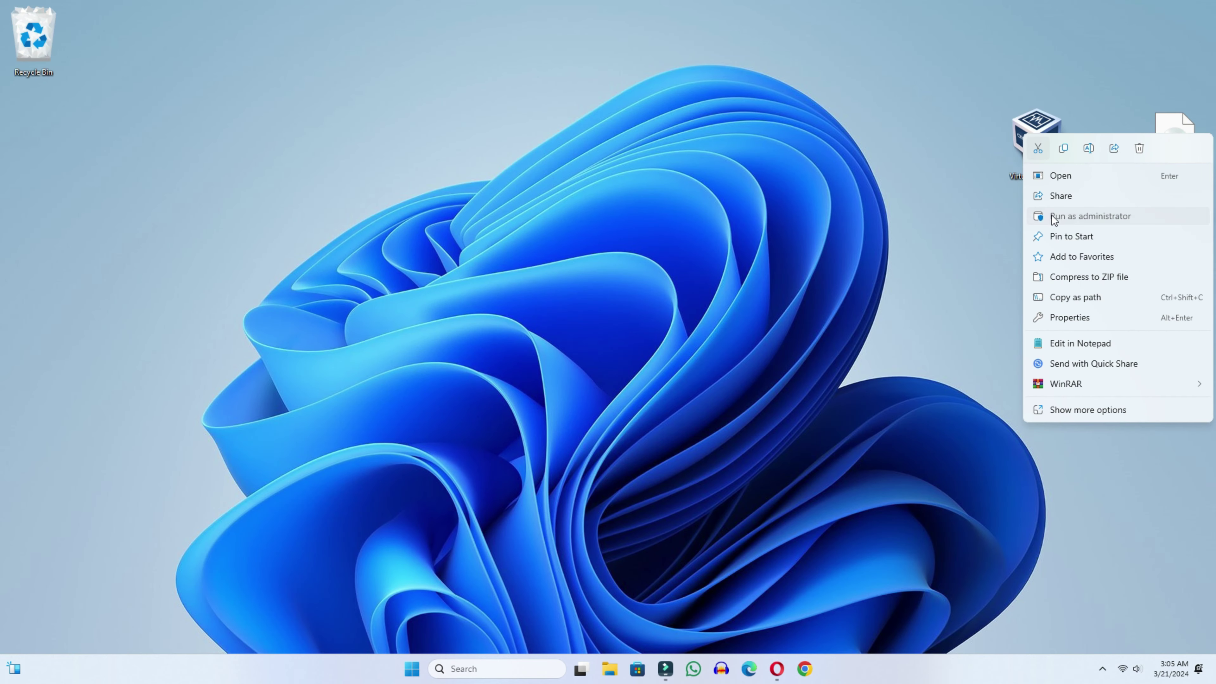
{"action": "left_click", "coordinate": [1054, 217]}
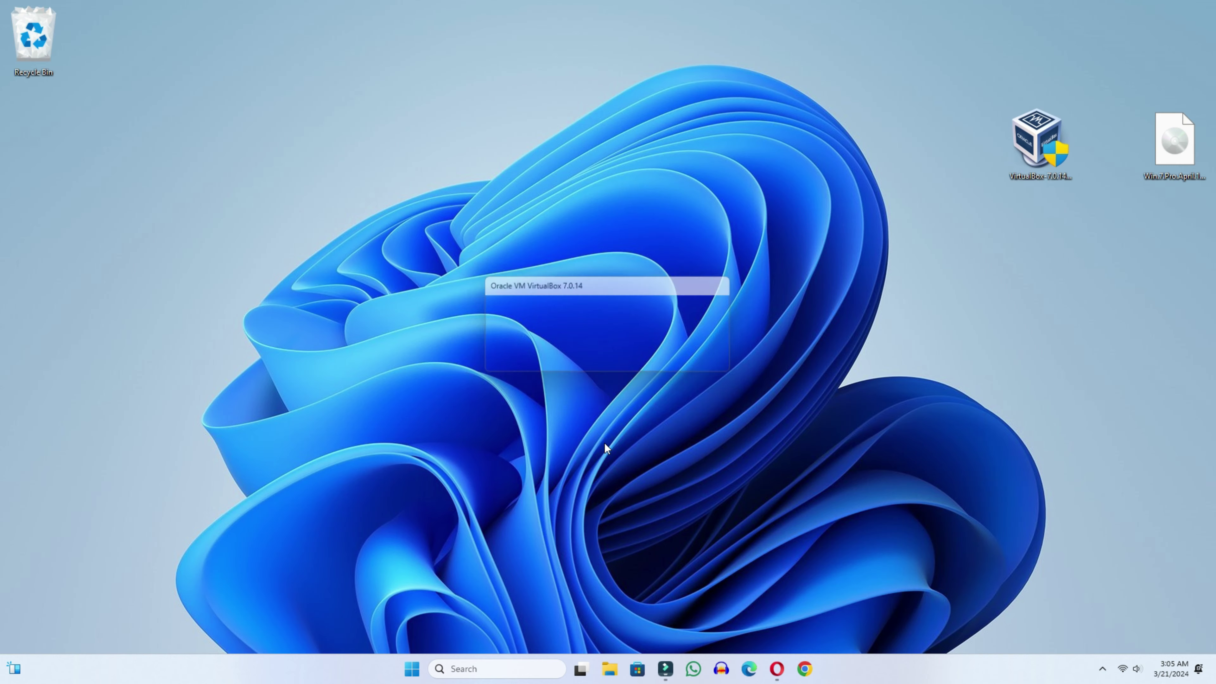
{"action": "left_click", "coordinate": [671, 432]}
{"action": "left_click", "coordinate": [671, 433]}
{"action": "left_click", "coordinate": [671, 433]}
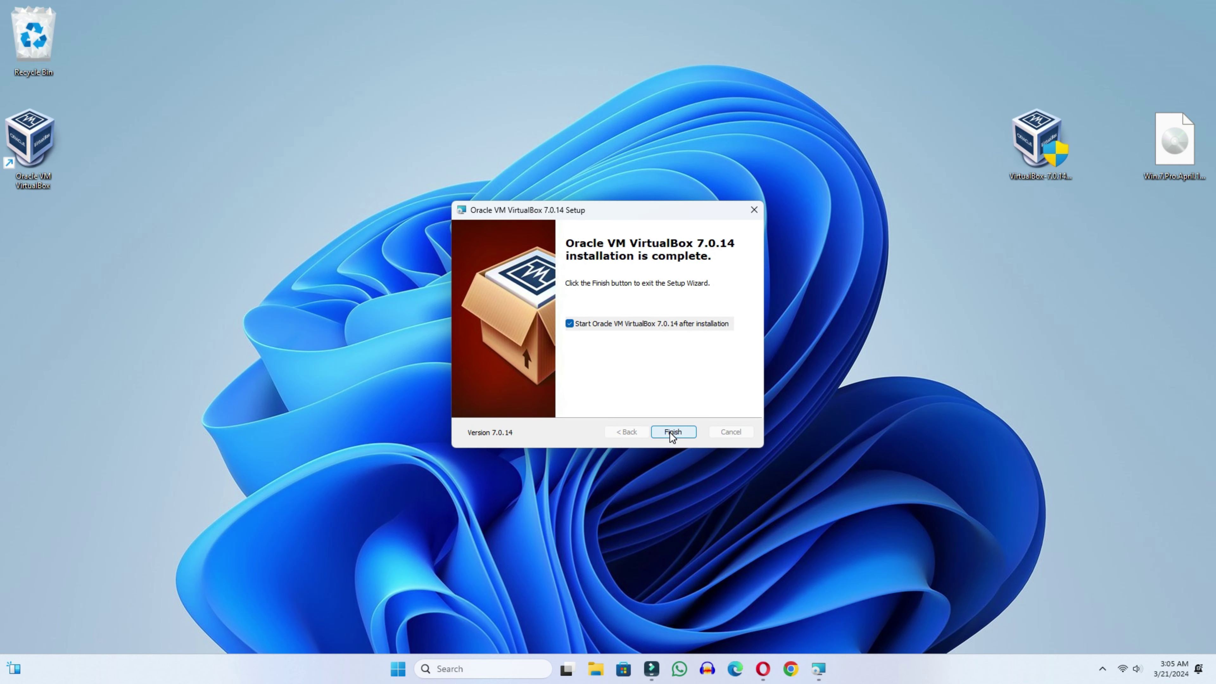
{"action": "left_click", "coordinate": [682, 431]}
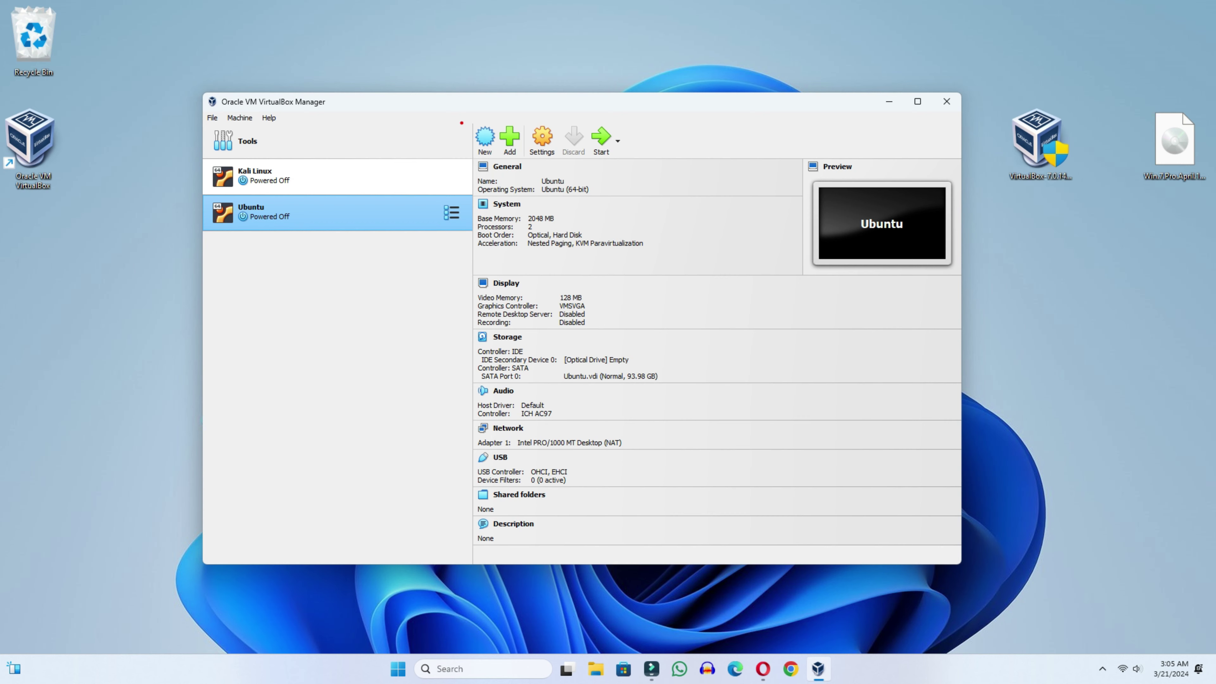
Start creating a new virtual machine and name it "Windows 7"
{"action": "left_click", "coordinate": [486, 139]}
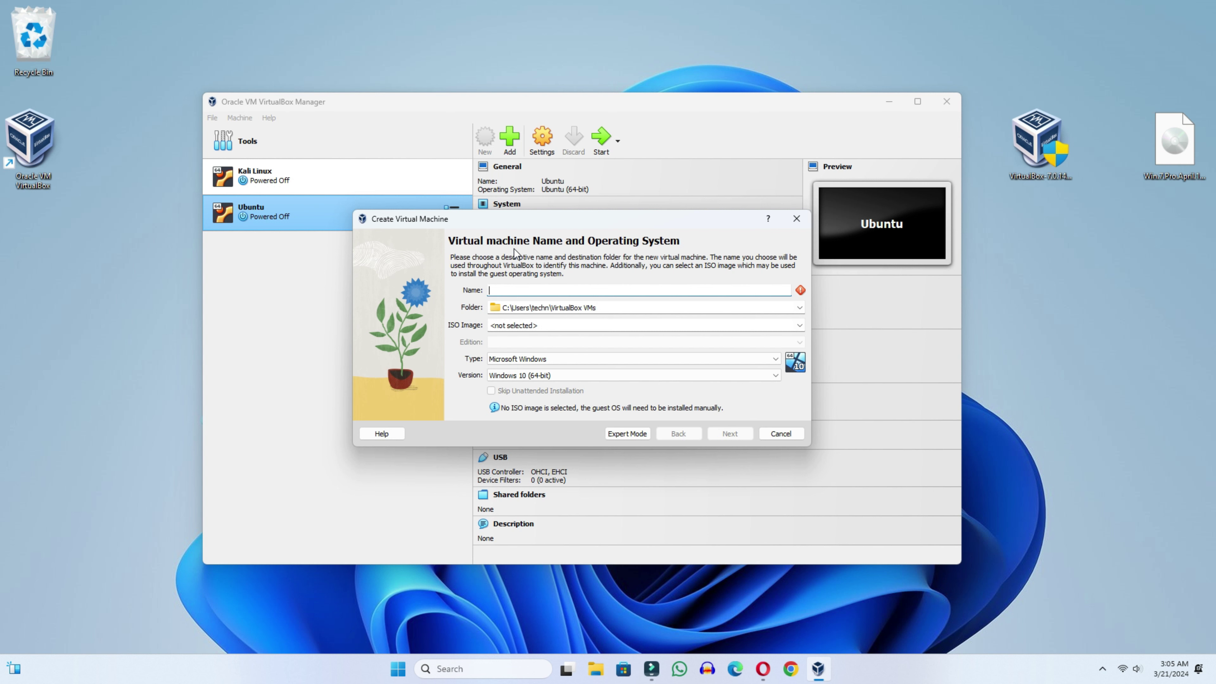
{"action": "type", "text": "Windows 7"}
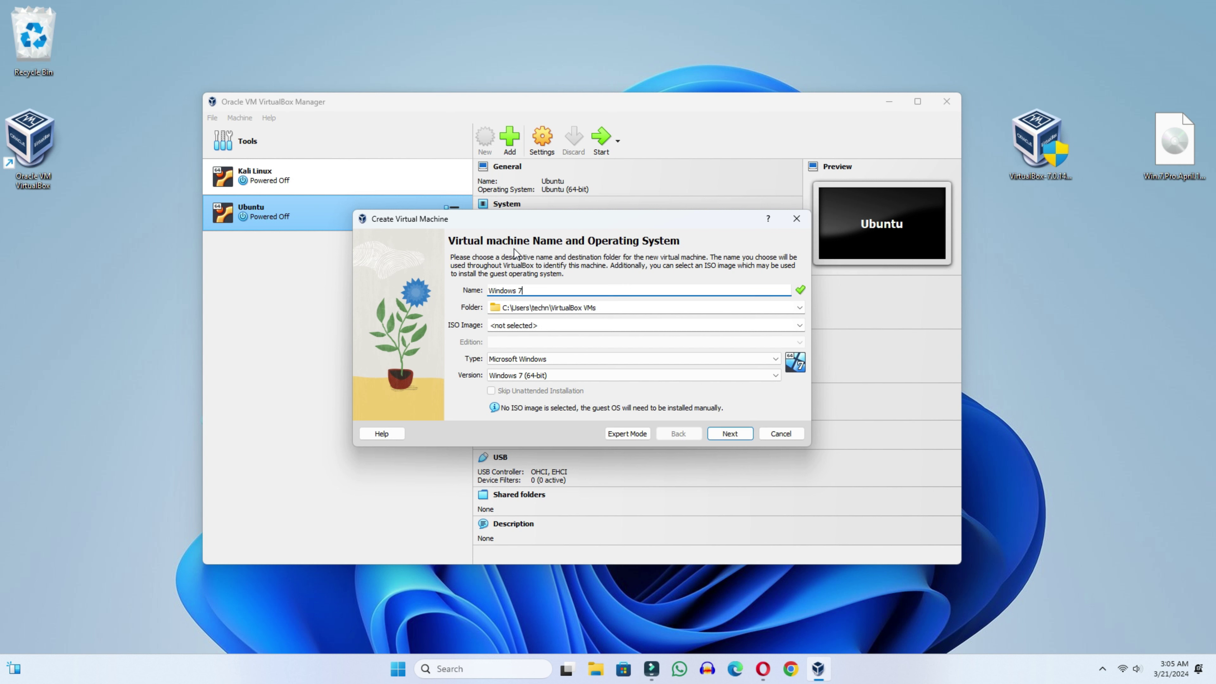
{"action": "key", "text": "Tab"}
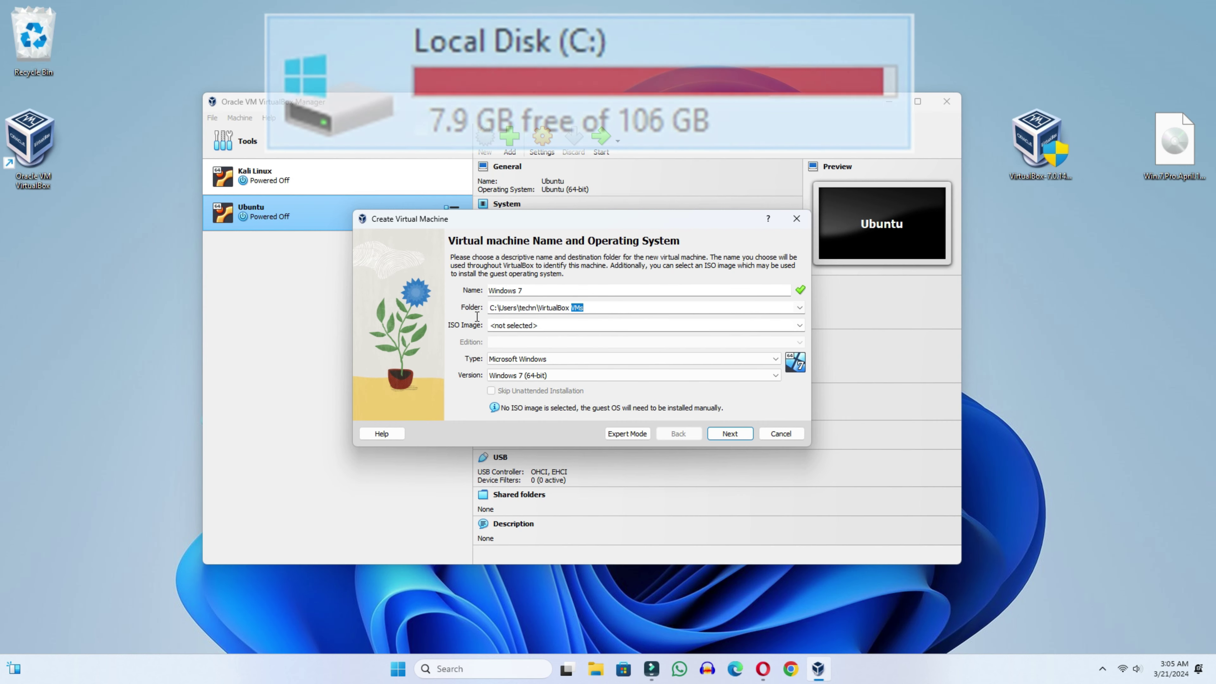
Create a folder named "Windows 7" on New Volume (D:) and set it as the virtual machine's folder
{"action": "left_click_drag", "start_coordinate": [571, 307], "coordinate": [493, 309]}
{"action": "left_click", "coordinate": [647, 308]}
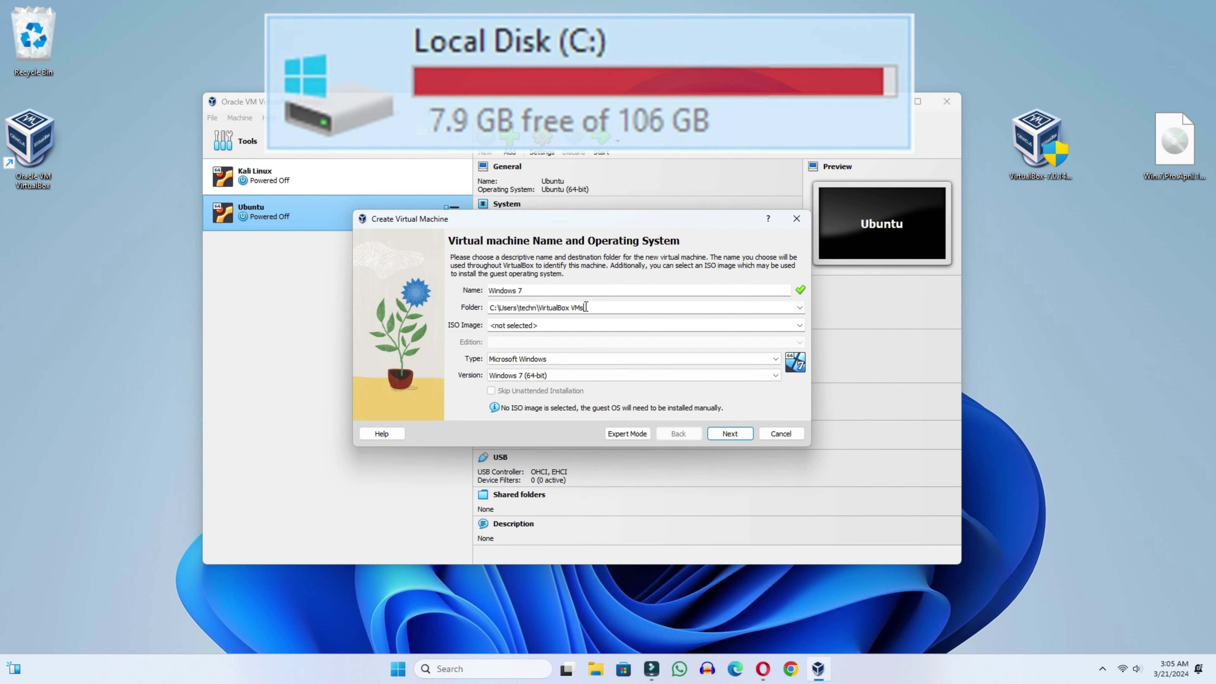
{"action": "left_click", "coordinate": [800, 309]}
{"action": "left_click", "coordinate": [541, 330]}
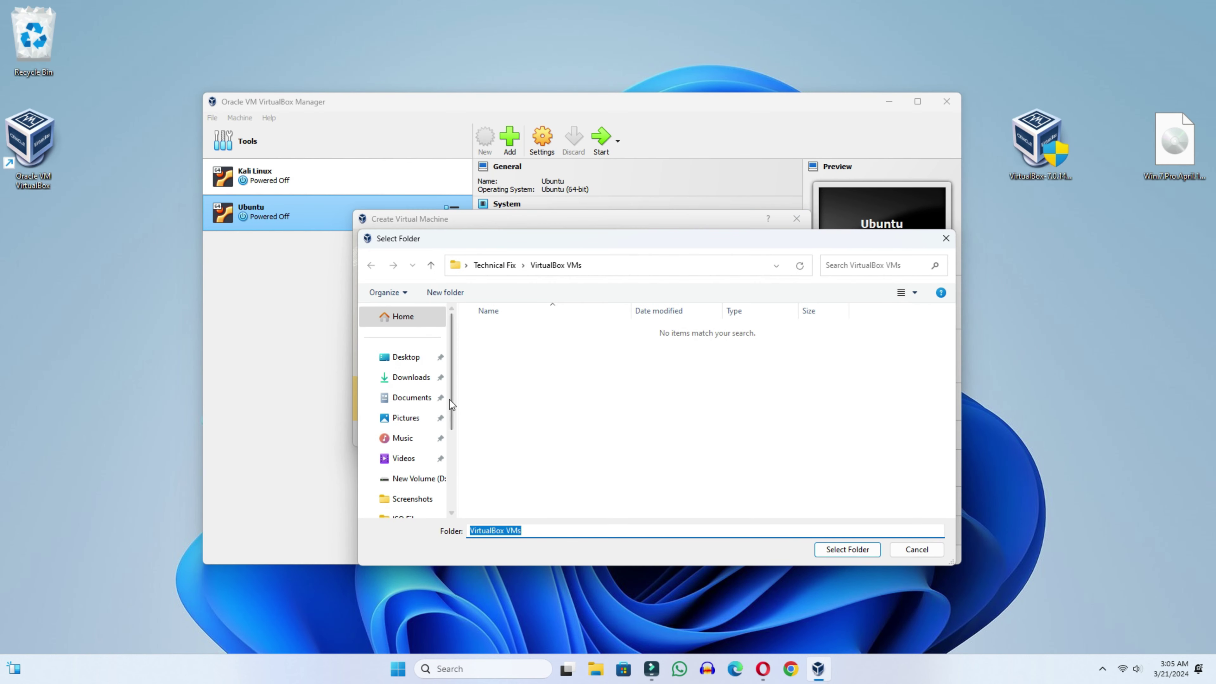
{"action": "left_click", "coordinate": [417, 353]}
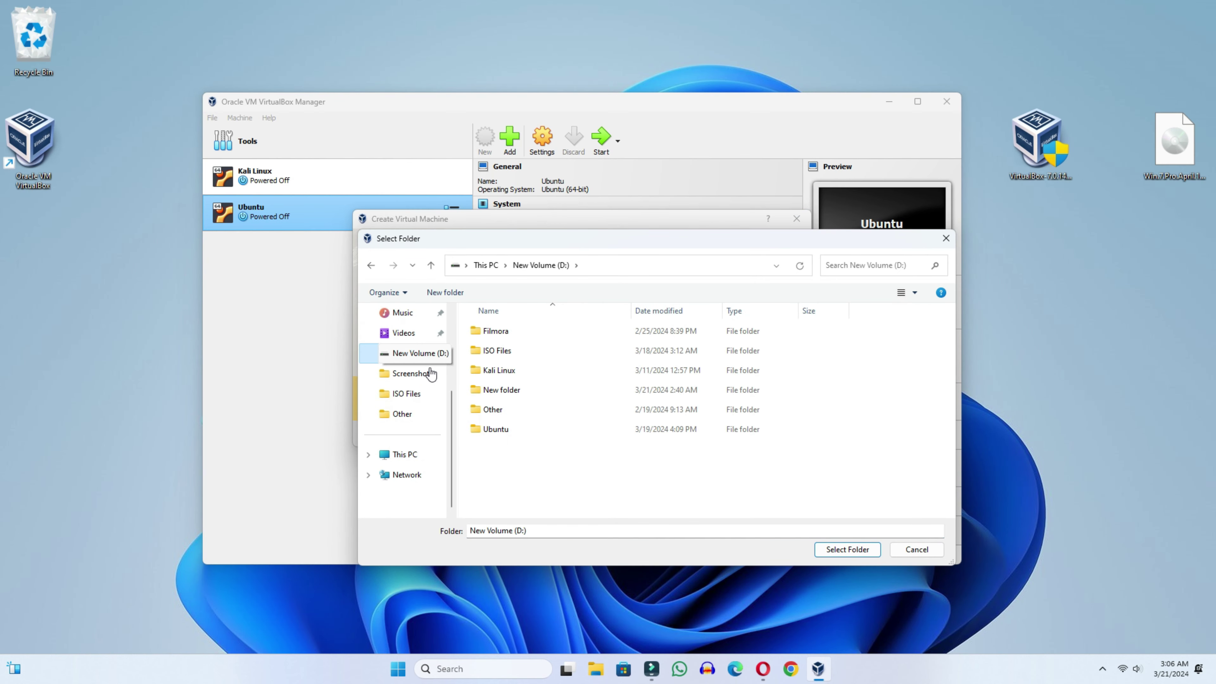
{"action": "right_click", "coordinate": [517, 461]}
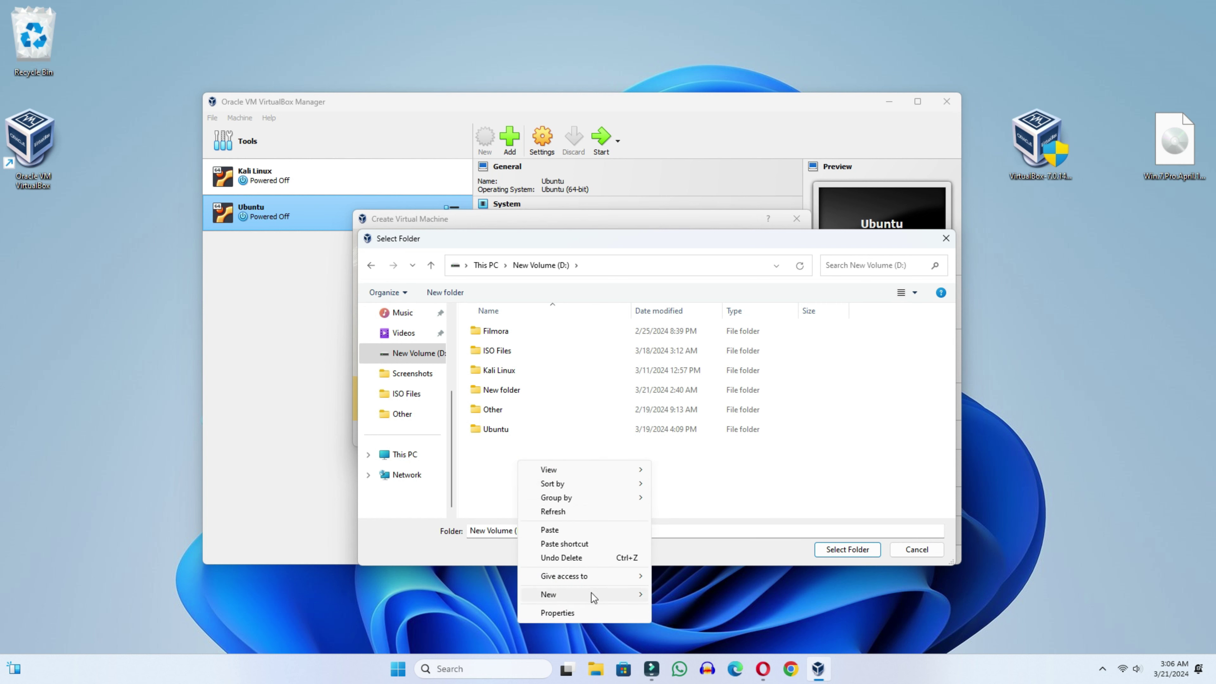
{"action": "mouse_move", "coordinate": [594, 598]}
{"action": "left_click", "coordinate": [681, 491]}
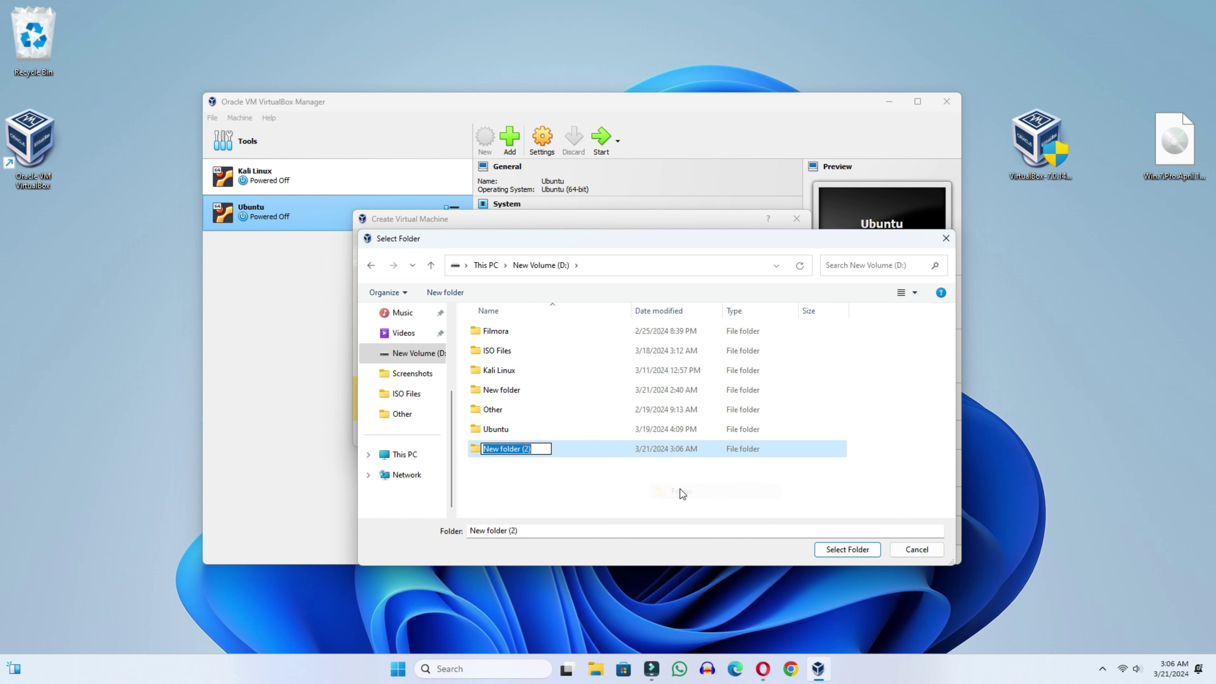
{"action": "type", "text": "Windows 7"}
{"action": "key", "text": "Return"}
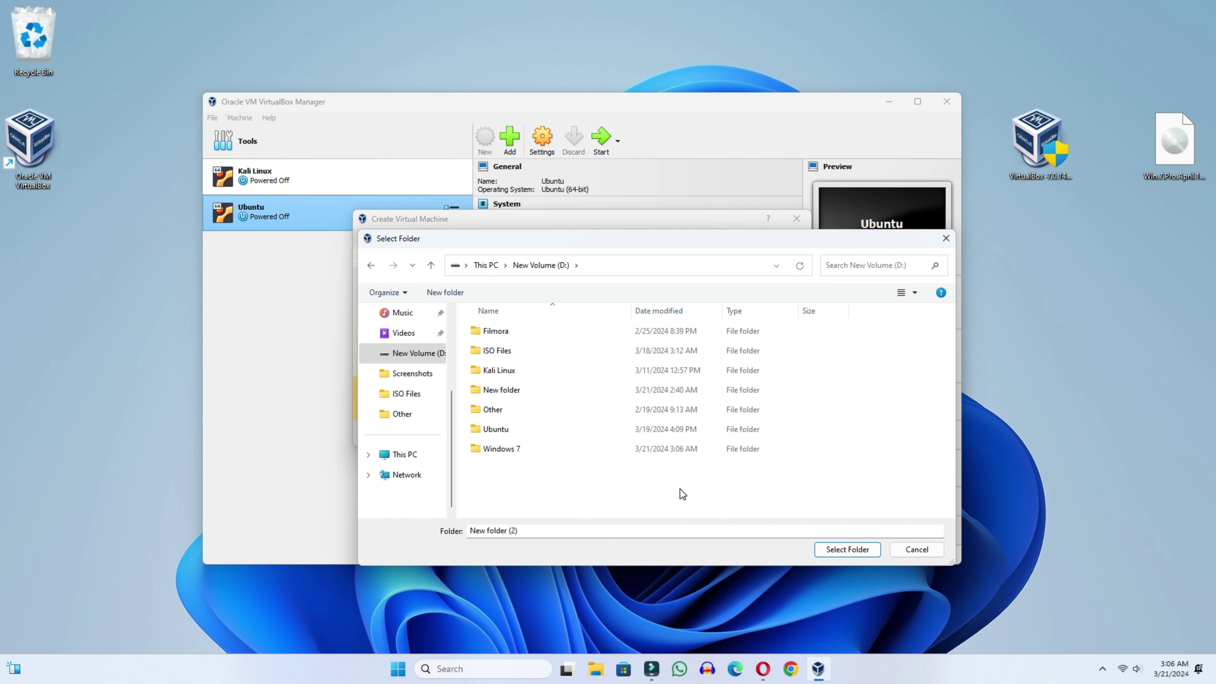
{"action": "left_click", "coordinate": [517, 449]}
{"action": "left_click", "coordinate": [843, 552]}
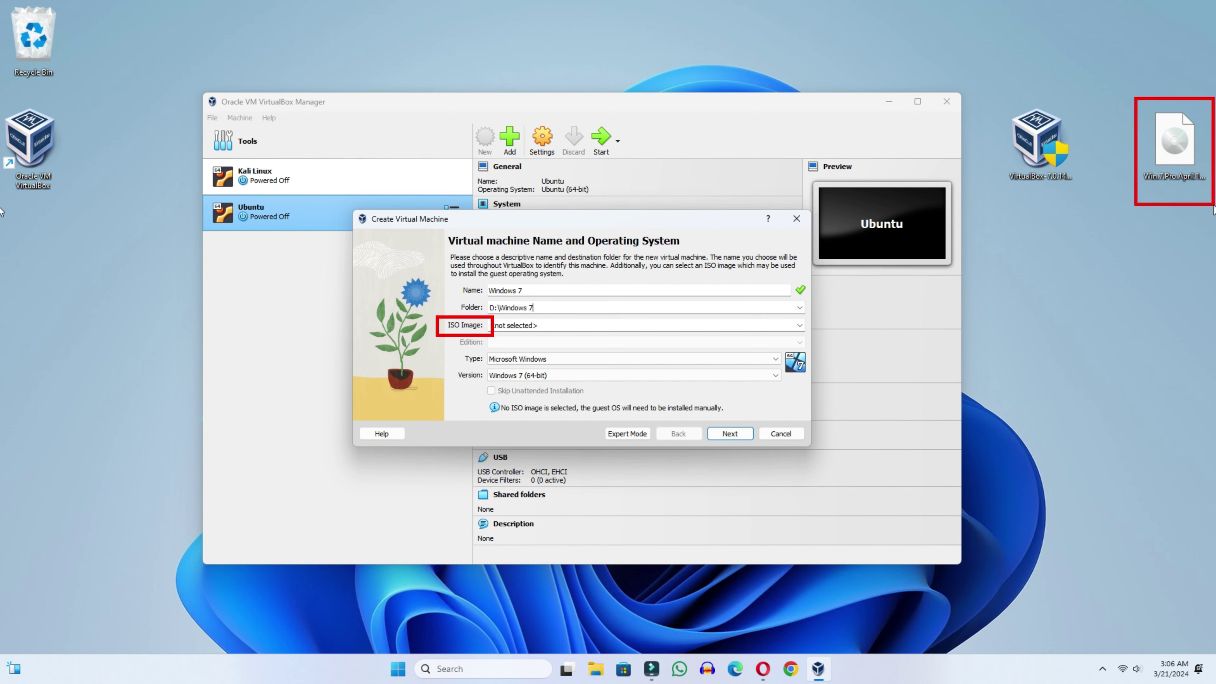
Select the Win.7.Pro.April.18-04-2023.iso image from the Desktop and skip unattended installation, proceeding to the hardware settings
{"action": "left_click", "coordinate": [800, 326]}
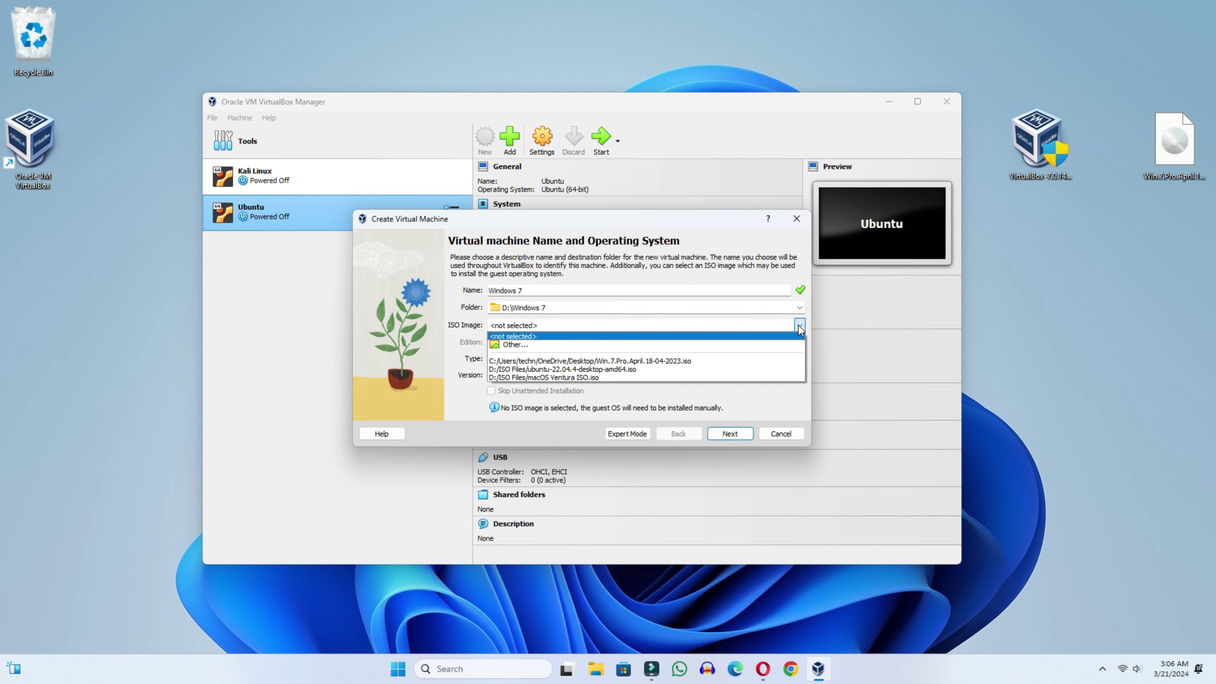
{"action": "left_click", "coordinate": [518, 343]}
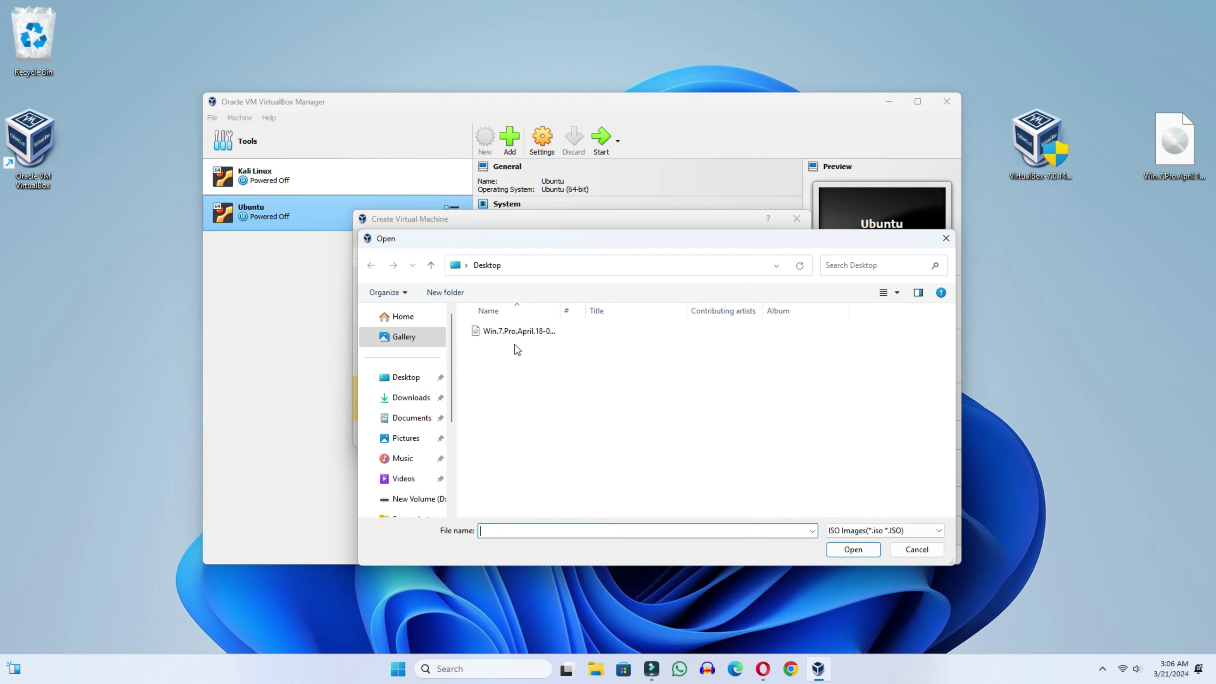
{"action": "left_click", "coordinate": [405, 377]}
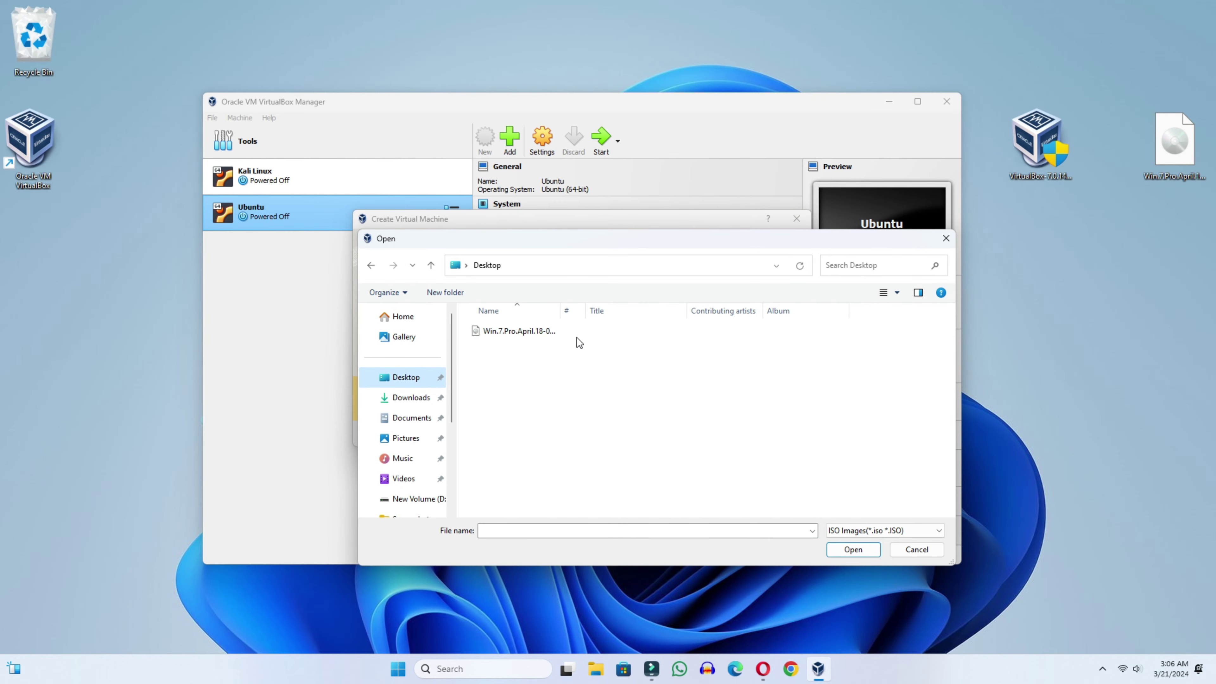
{"action": "left_click", "coordinate": [533, 337]}
{"action": "left_click", "coordinate": [855, 550]}
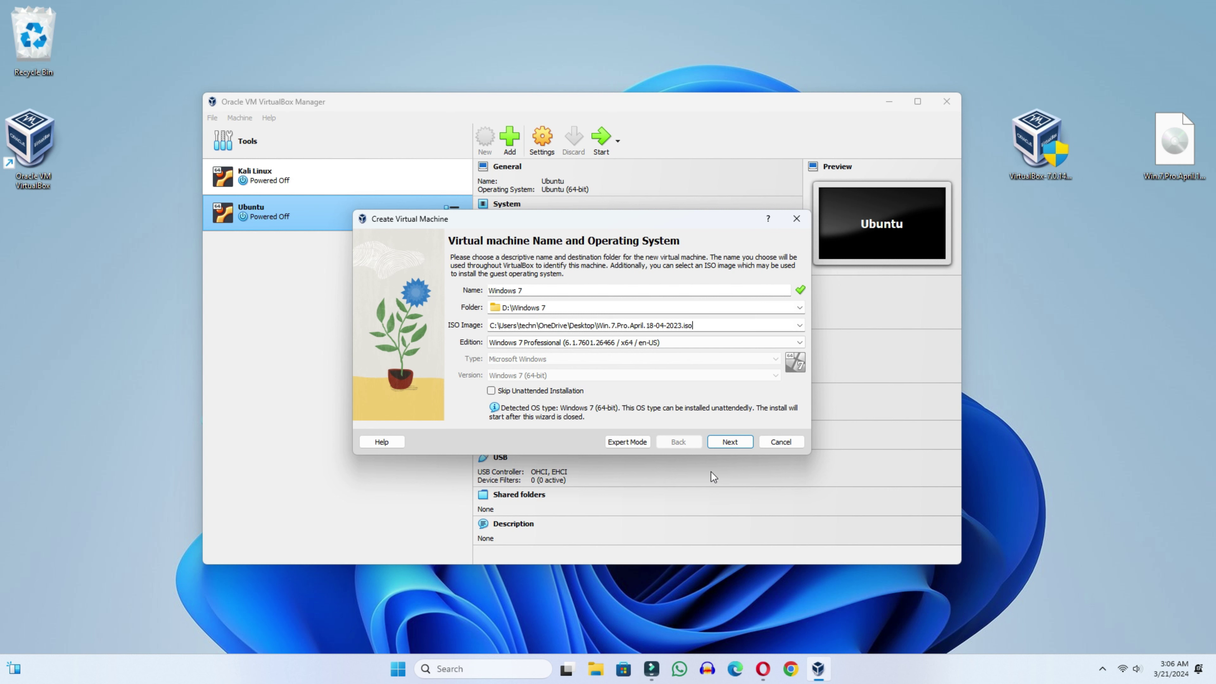
{"action": "left_click", "coordinate": [492, 390]}
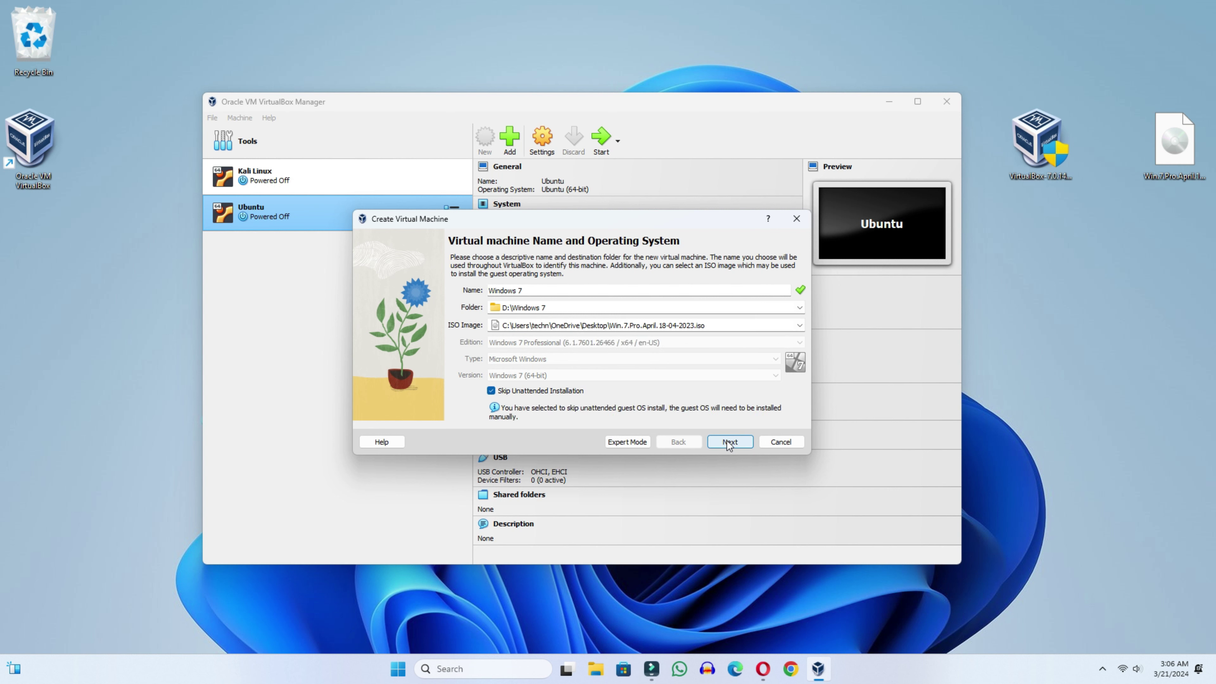
{"action": "left_click", "coordinate": [729, 443]}
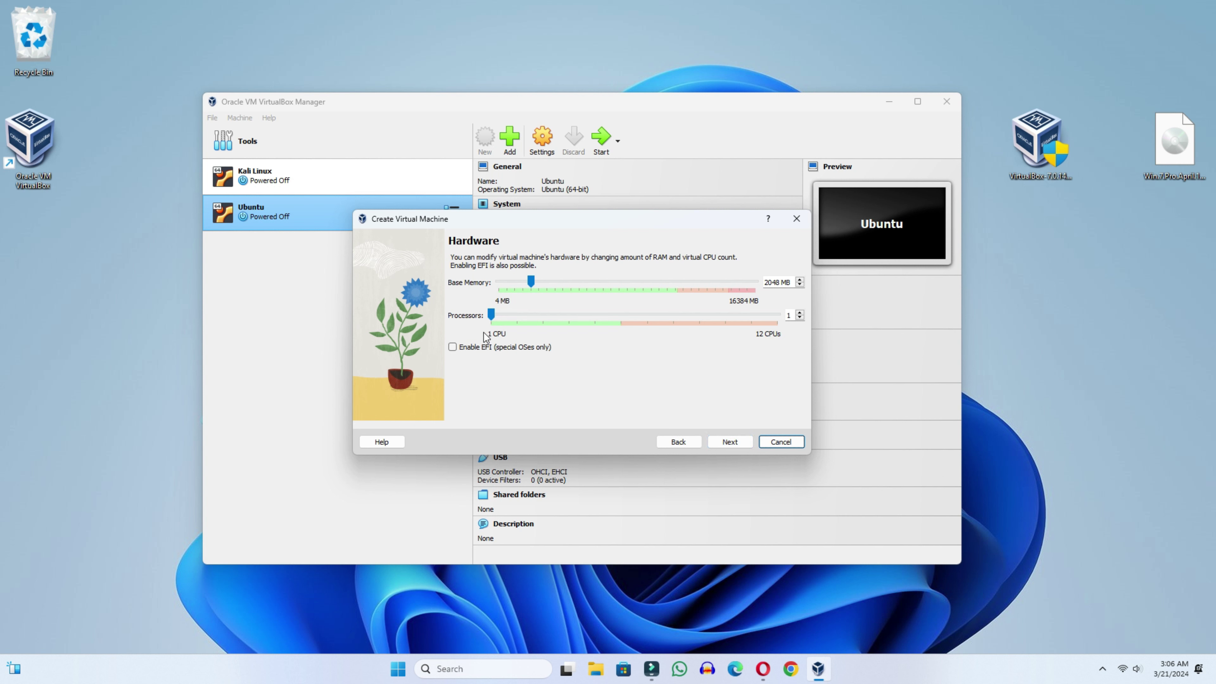
Assign 2 processors and a new 100.97 GB virtual hard disk, and finish creating the virtual machine
{"action": "left_click_drag", "start_coordinate": [491, 315], "coordinate": [517, 317]}
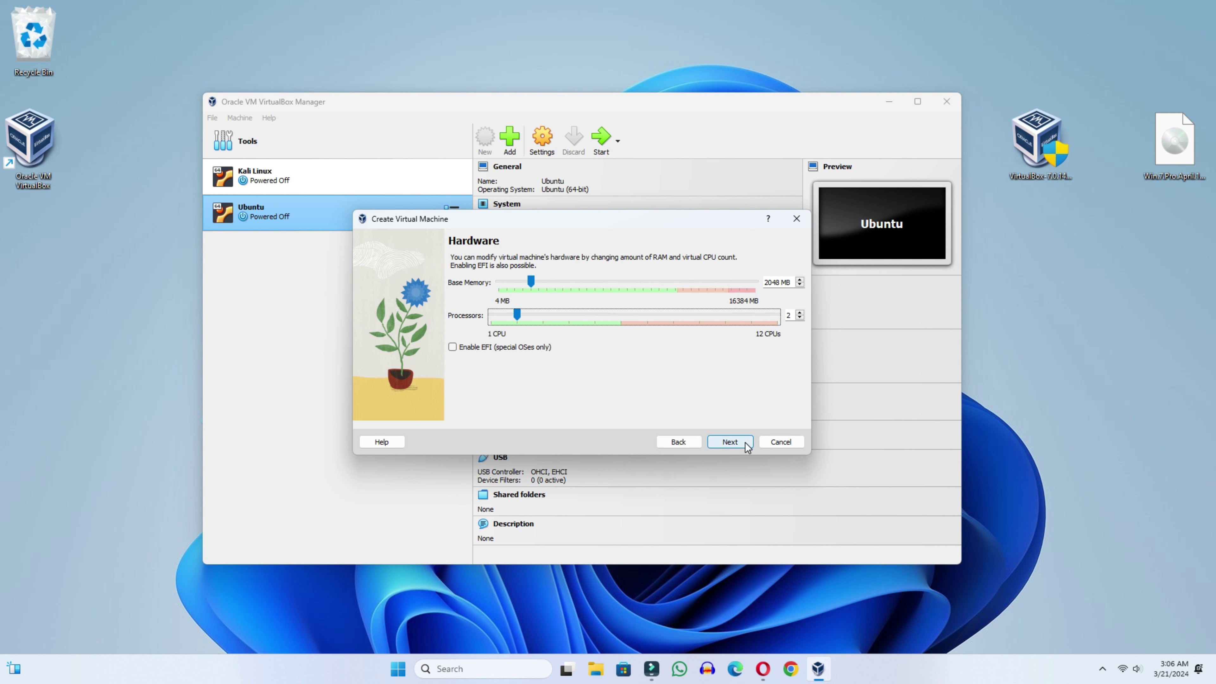
{"action": "left_click", "coordinate": [730, 442]}
{"action": "left_click_drag", "start_coordinate": [668, 298], "coordinate": [688, 299]}
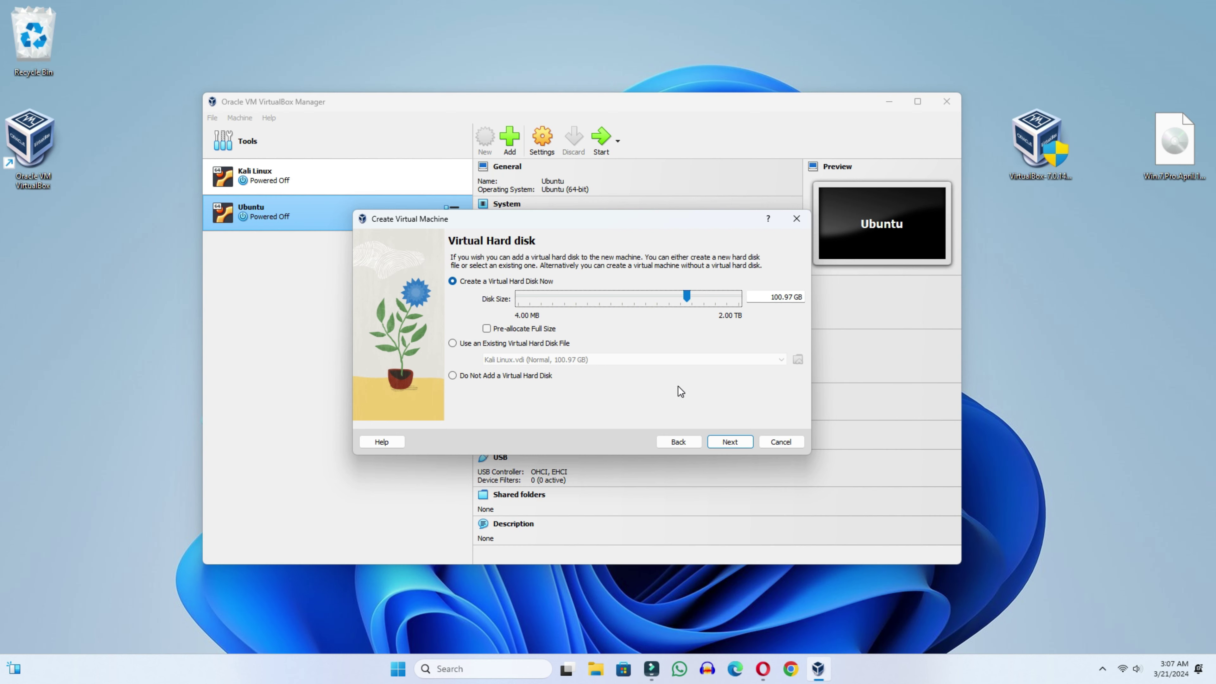
{"action": "left_click", "coordinate": [732, 443]}
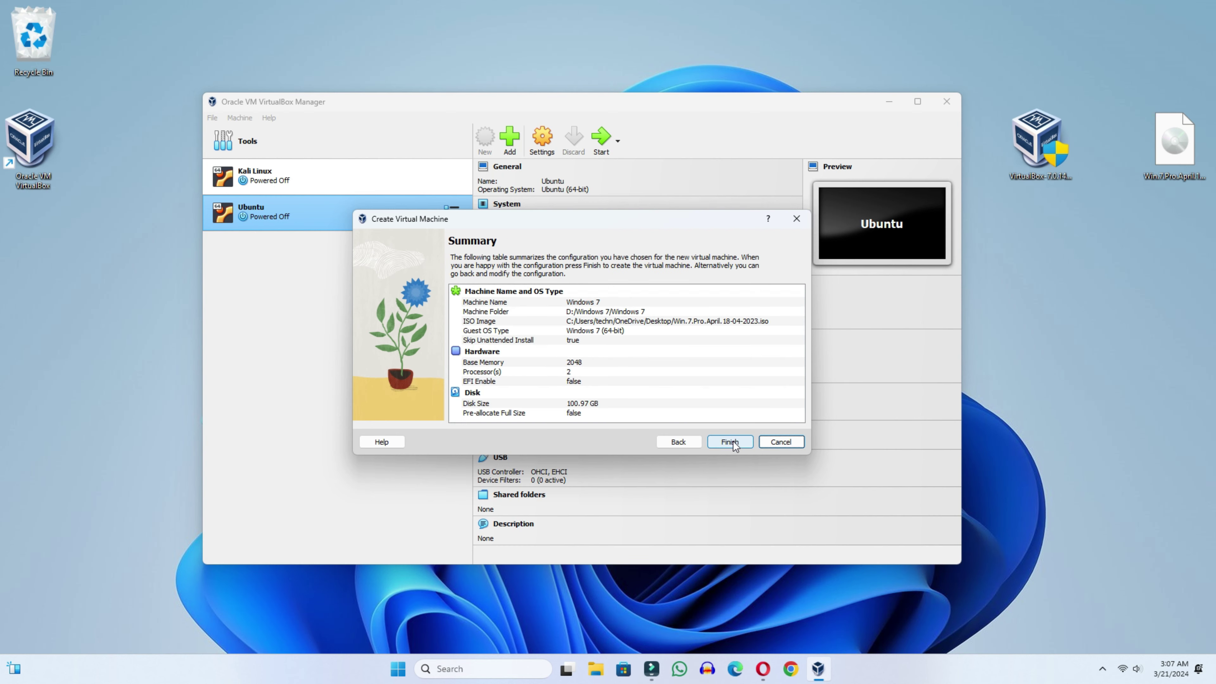
{"action": "left_click", "coordinate": [730, 442]}
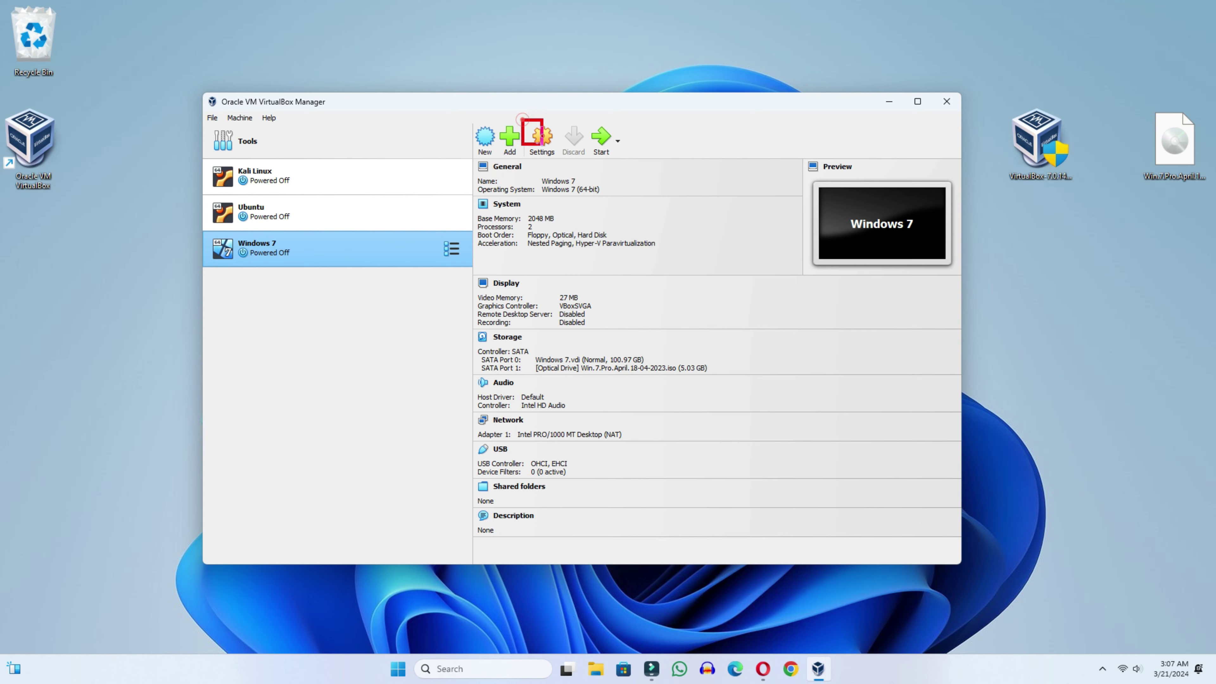
In the Windows 7 machine's settings, remove Floppy from the boot order and set the video memory to 128 MB
{"action": "left_click", "coordinate": [545, 144]}
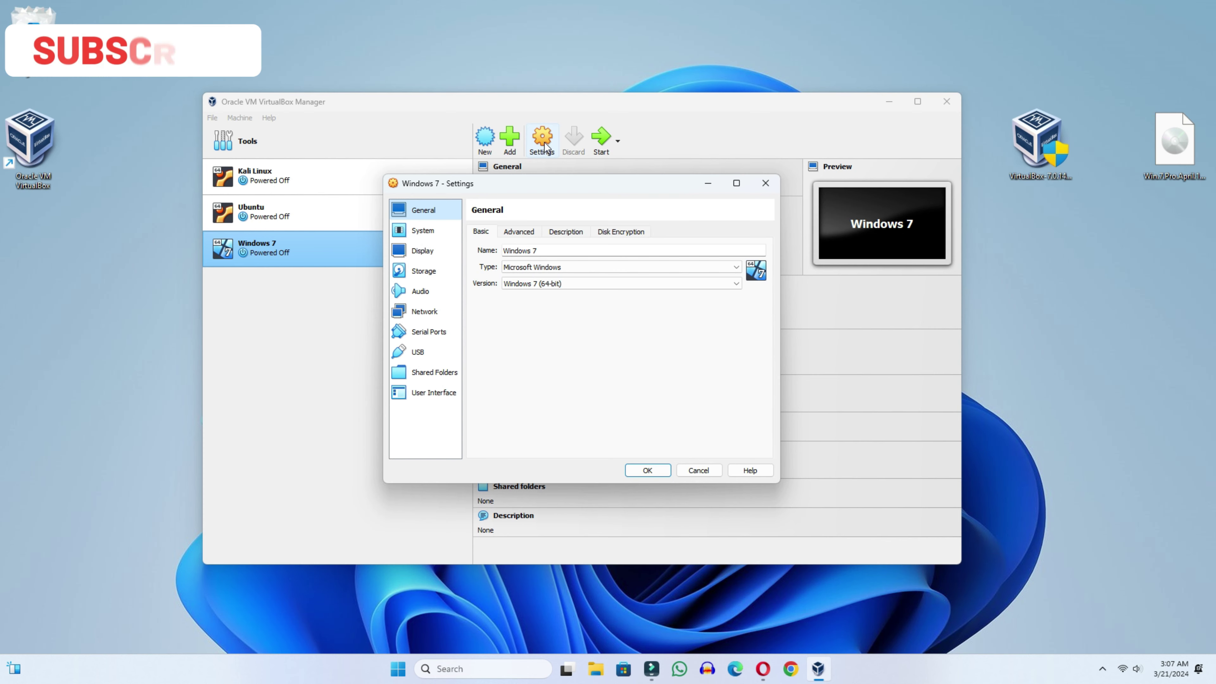
{"action": "left_click", "coordinate": [424, 230]}
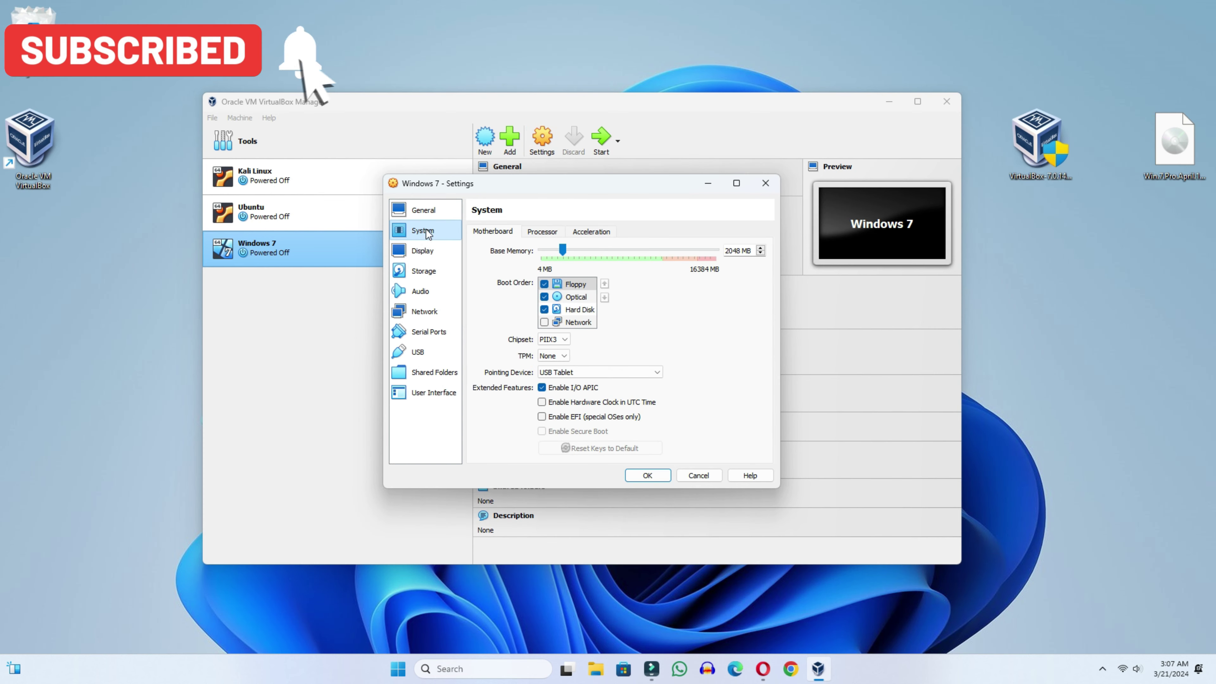
{"action": "left_click", "coordinate": [544, 284]}
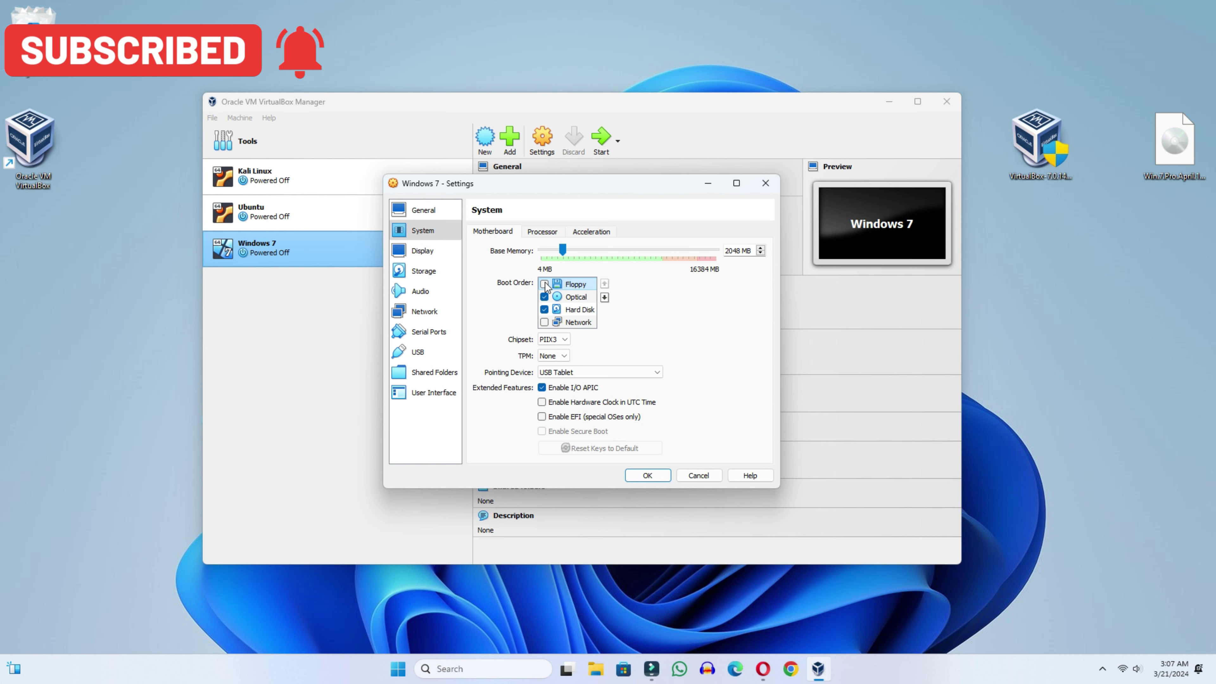
{"action": "left_click", "coordinate": [428, 253]}
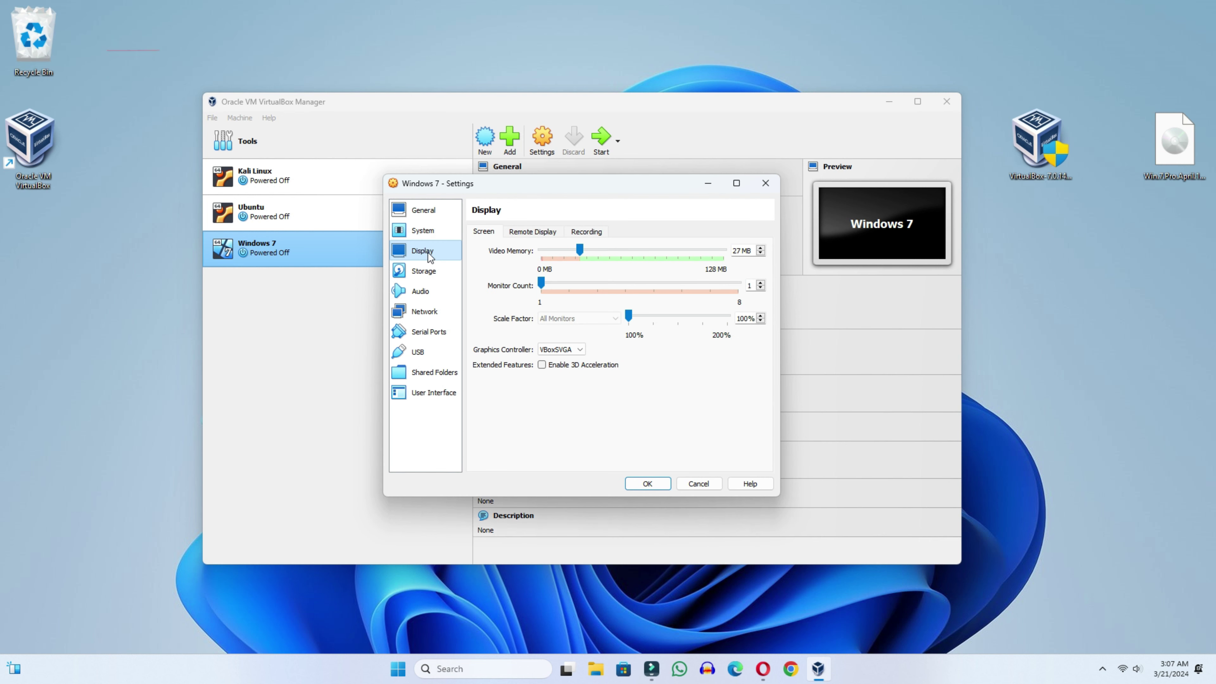
{"action": "left_click_drag", "start_coordinate": [580, 249], "coordinate": [731, 261]}
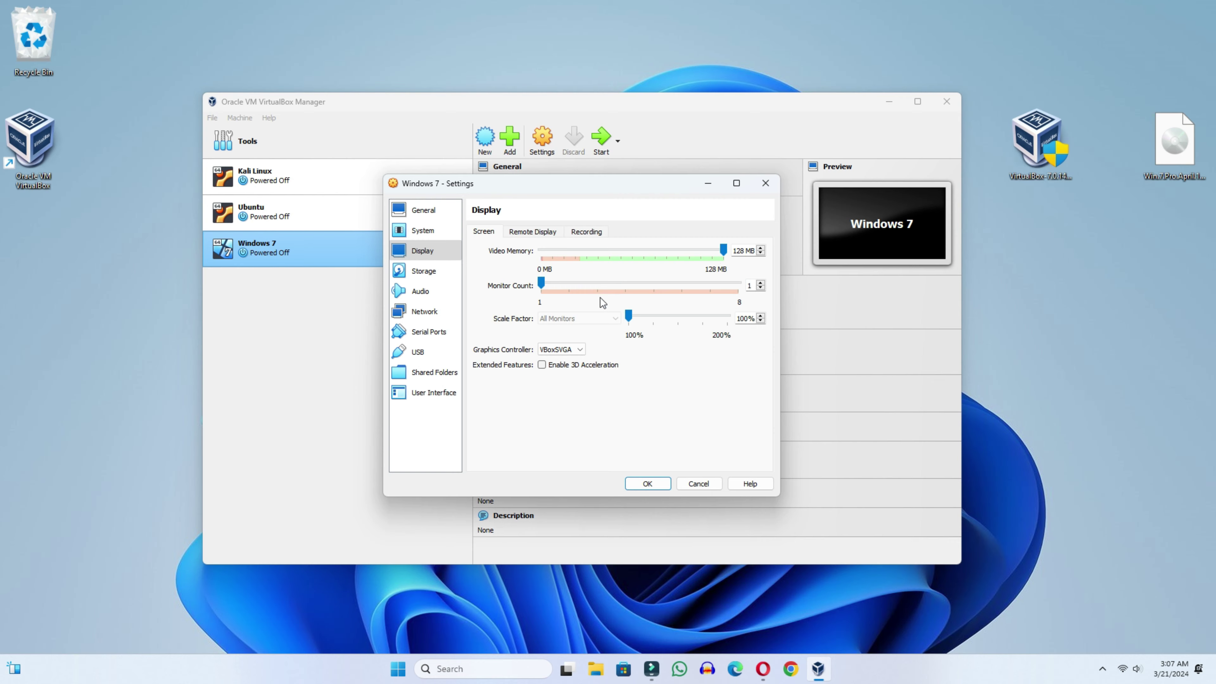
{"action": "left_click", "coordinate": [651, 484]}
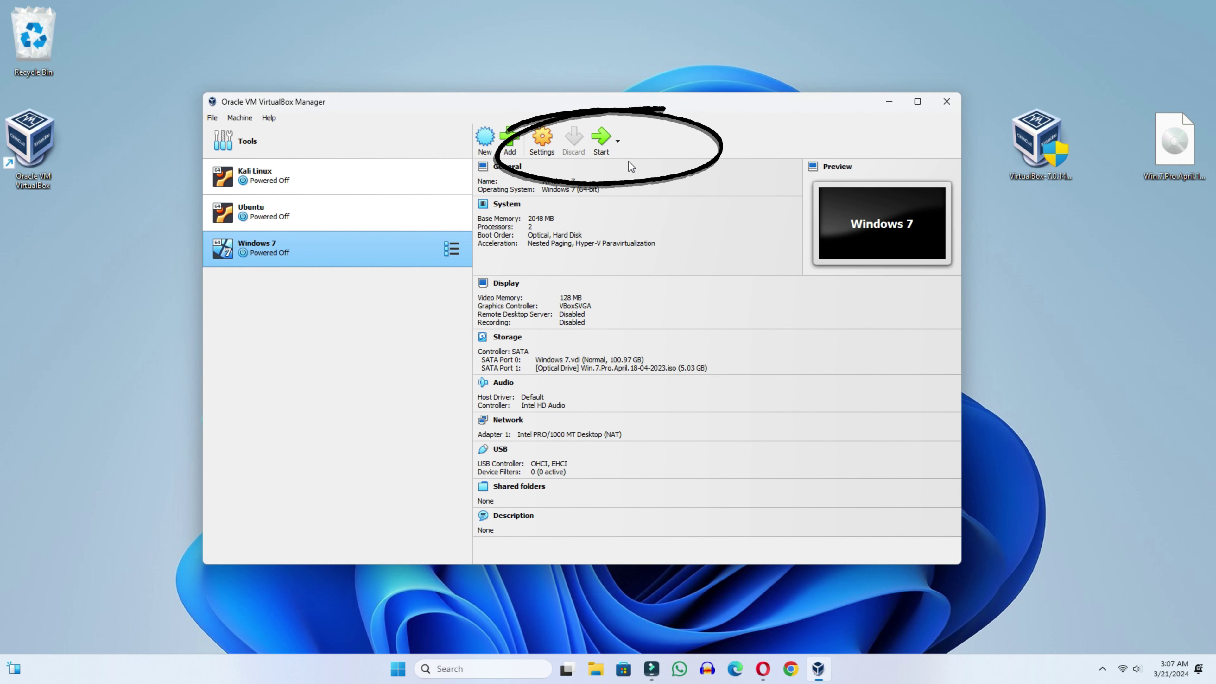
Start the Windows 7 virtual machine and switch its window to full-screen mode, dismissing the notifications
{"action": "left_click", "coordinate": [597, 140]}
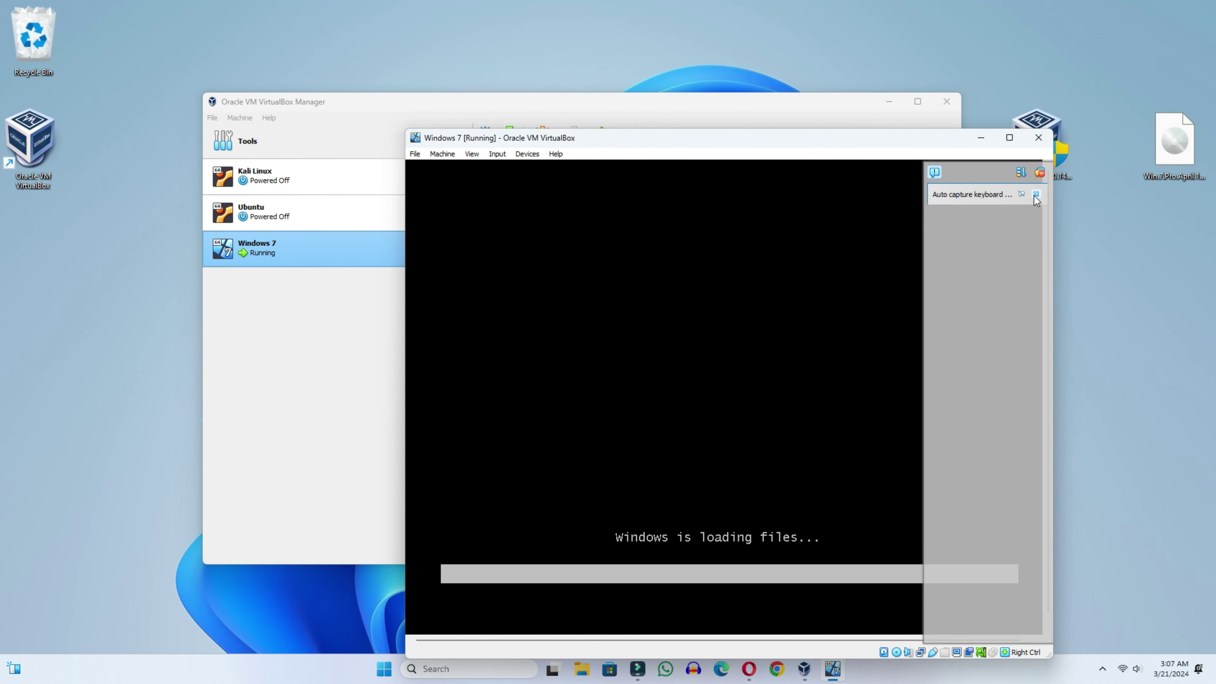
{"action": "left_click_drag", "start_coordinate": [877, 141], "coordinate": [747, 78]}
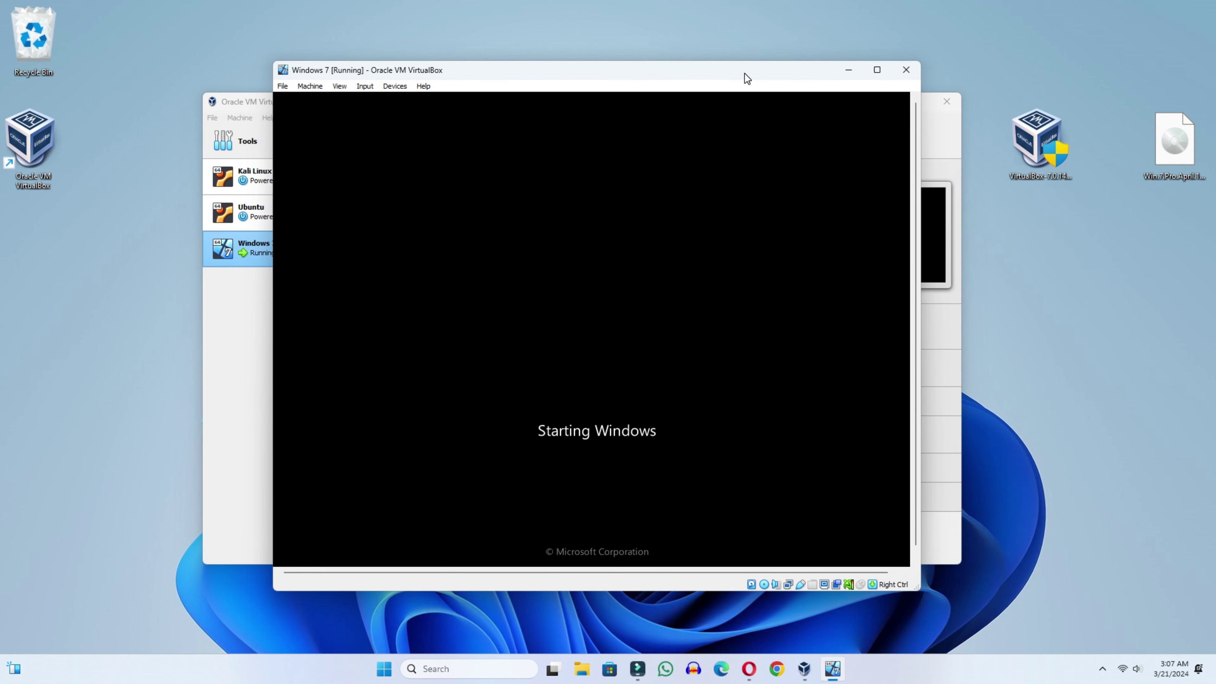
{"action": "left_click", "coordinate": [876, 70]}
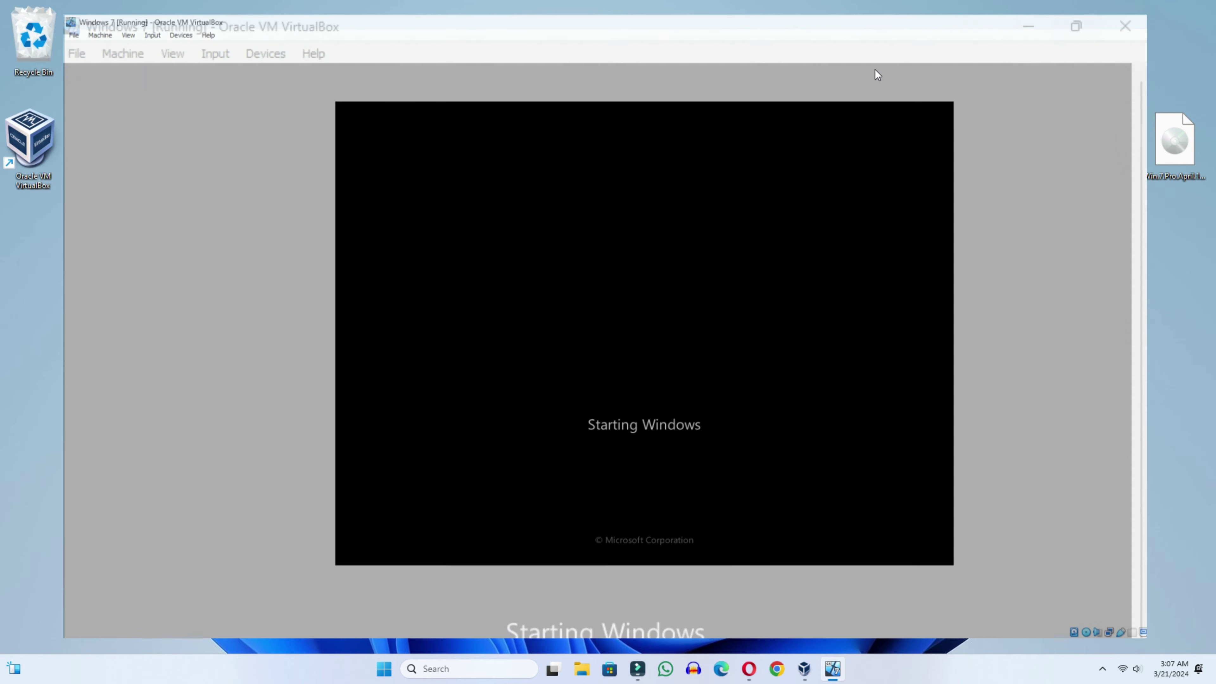
{"action": "left_click", "coordinate": [66, 21]}
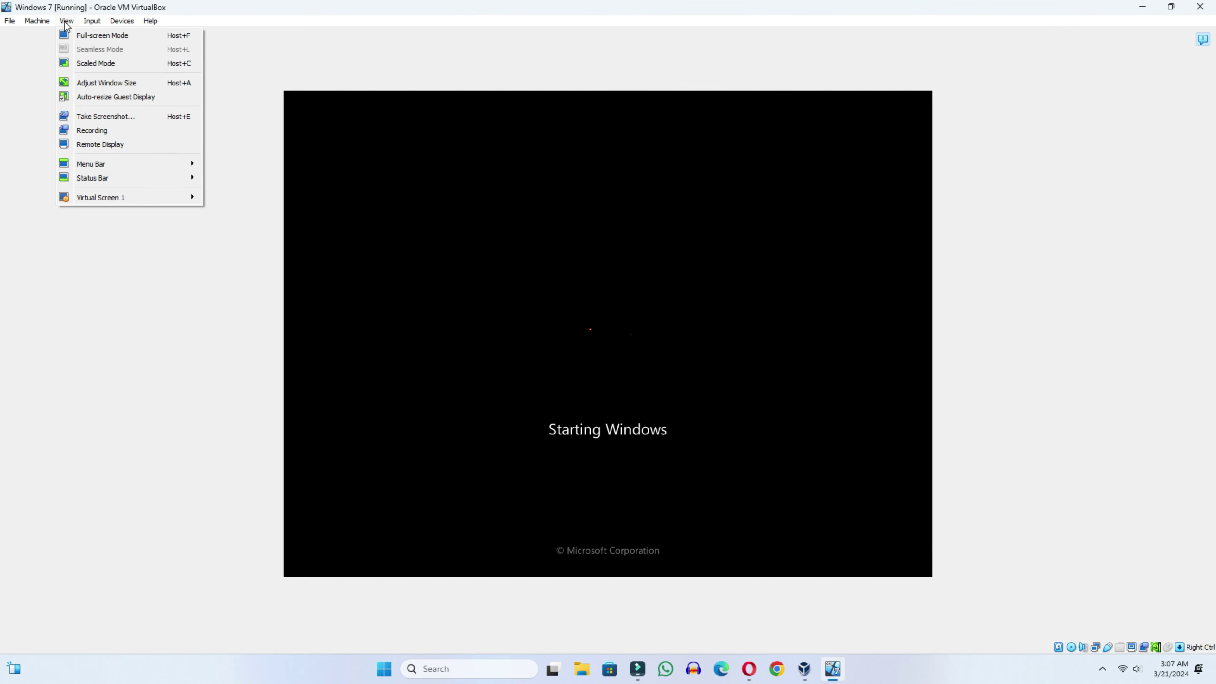
{"action": "left_click", "coordinate": [81, 39]}
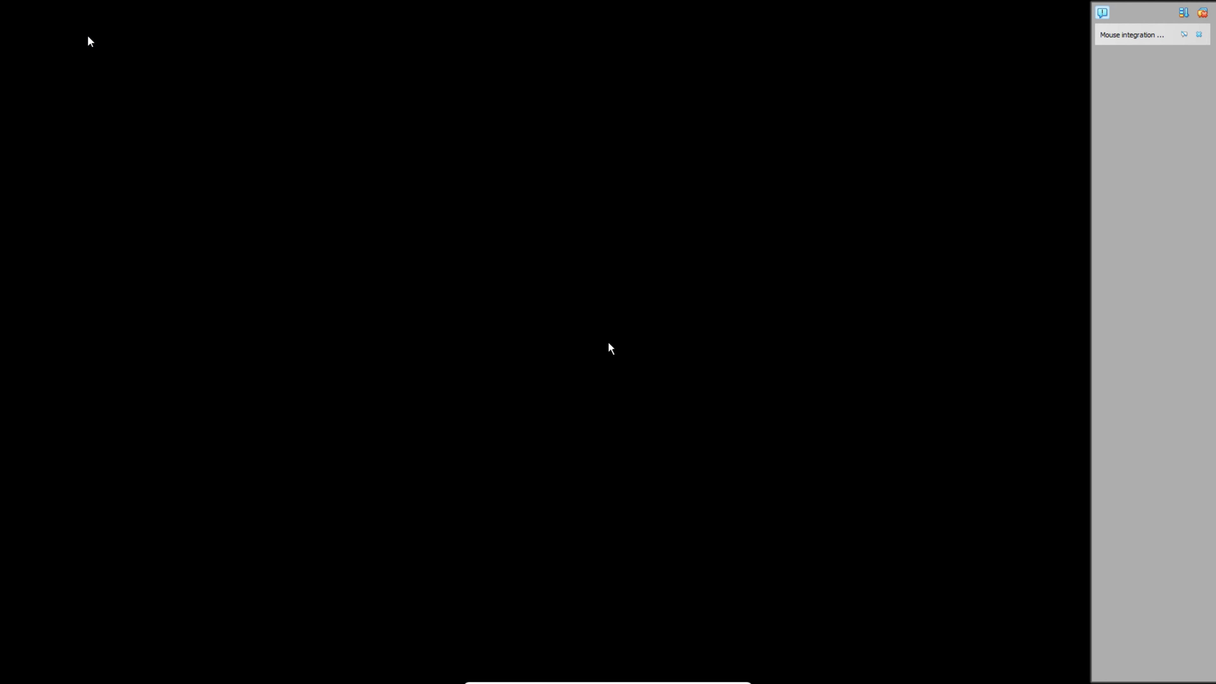
{"action": "left_click", "coordinate": [1199, 35]}
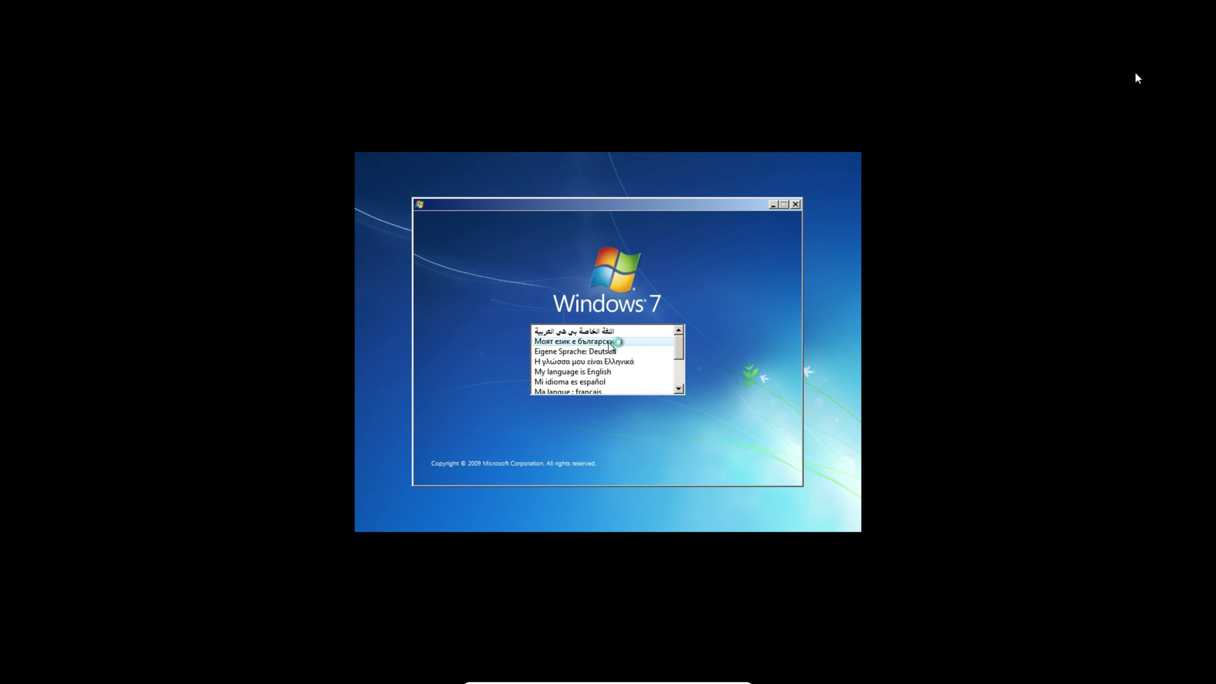
Start the Windows 7 installation with English as the language and accept the license terms
{"action": "left_click", "coordinate": [581, 372]}
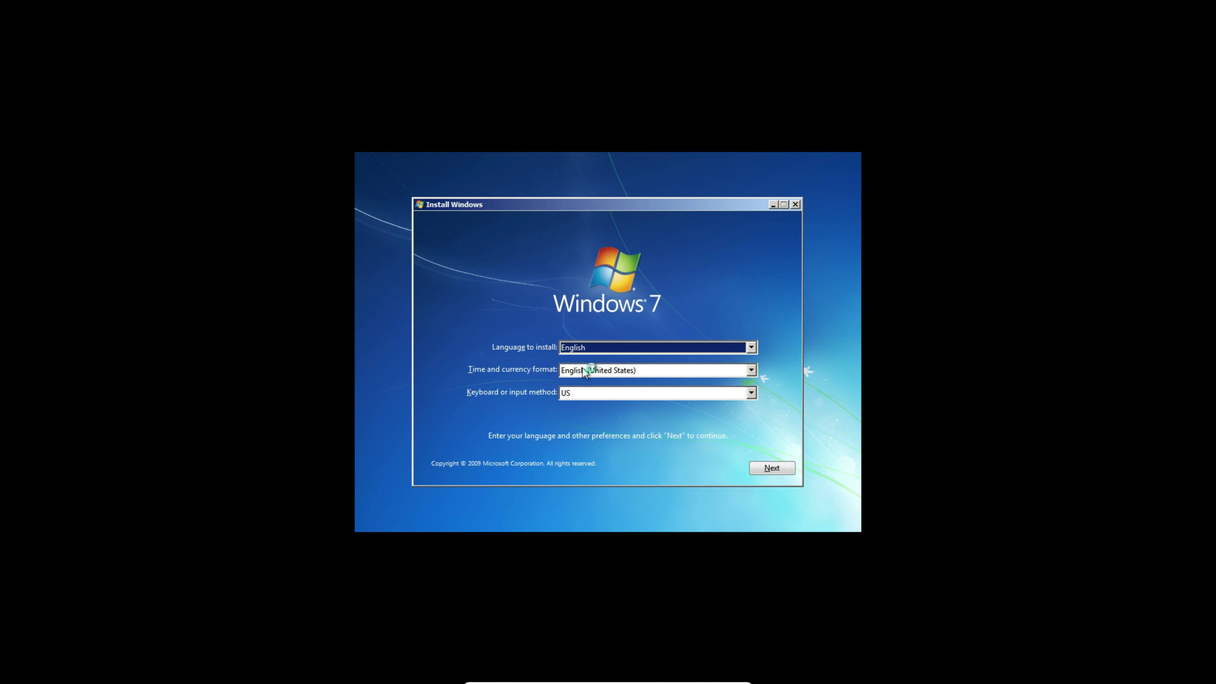
{"action": "left_click", "coordinate": [777, 466]}
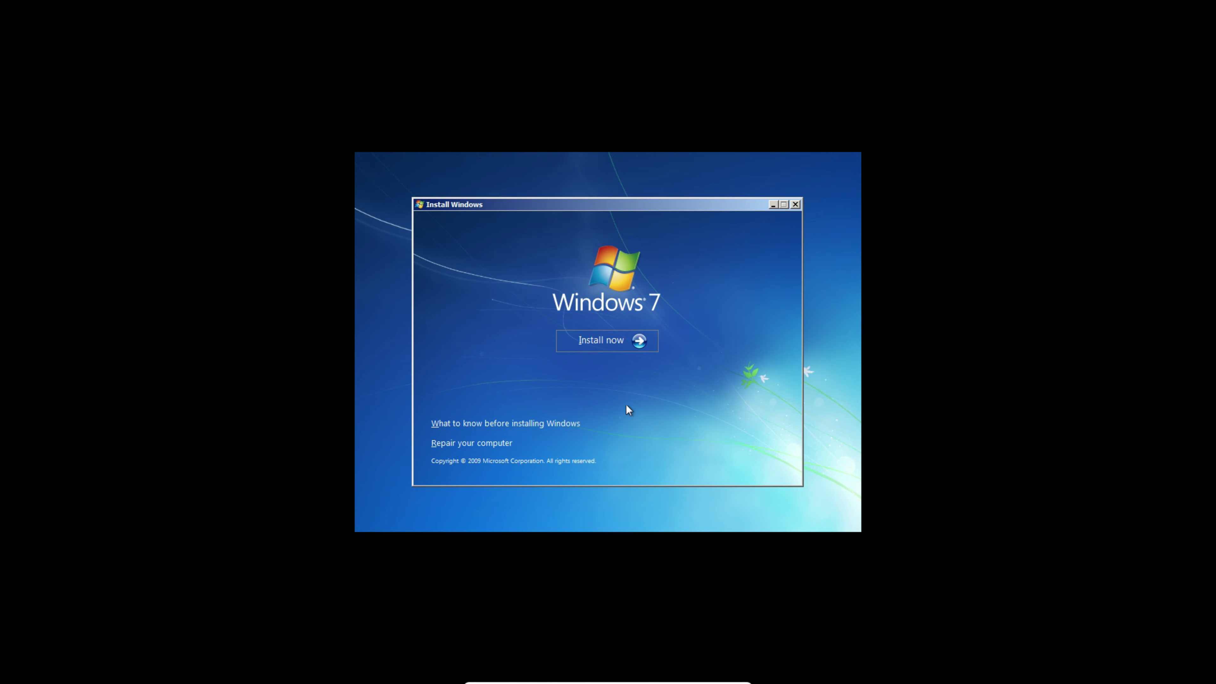
{"action": "left_click", "coordinate": [615, 343]}
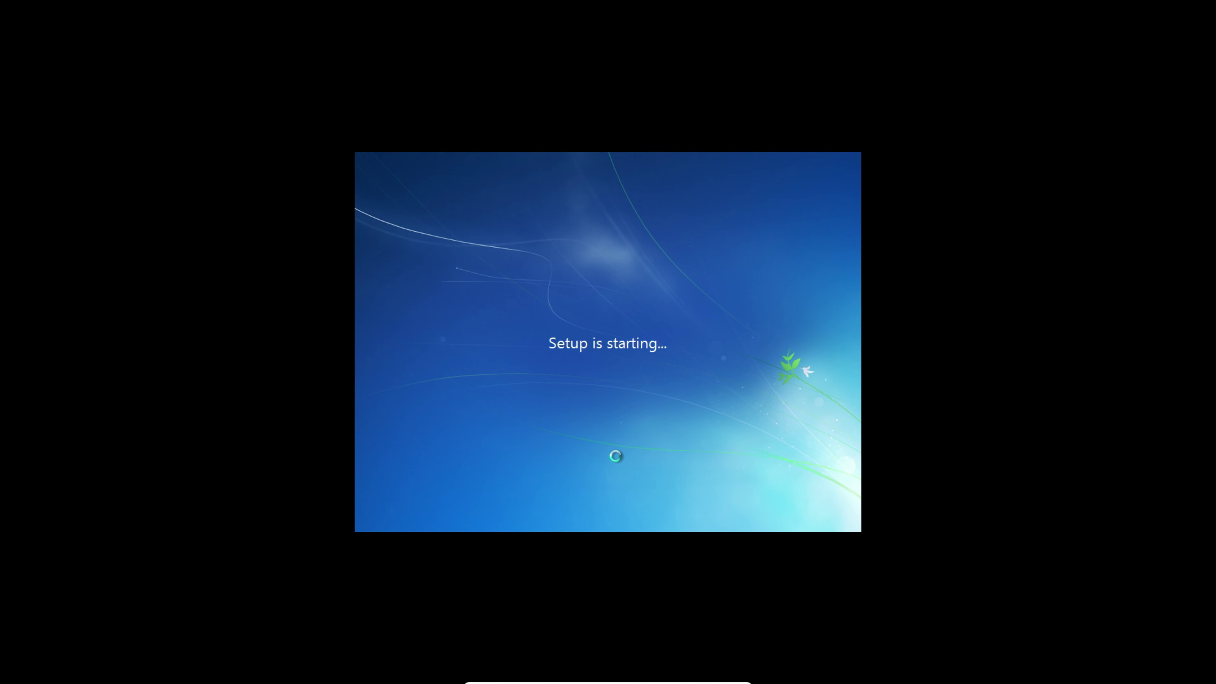
{"action": "left_click", "coordinate": [507, 422]}
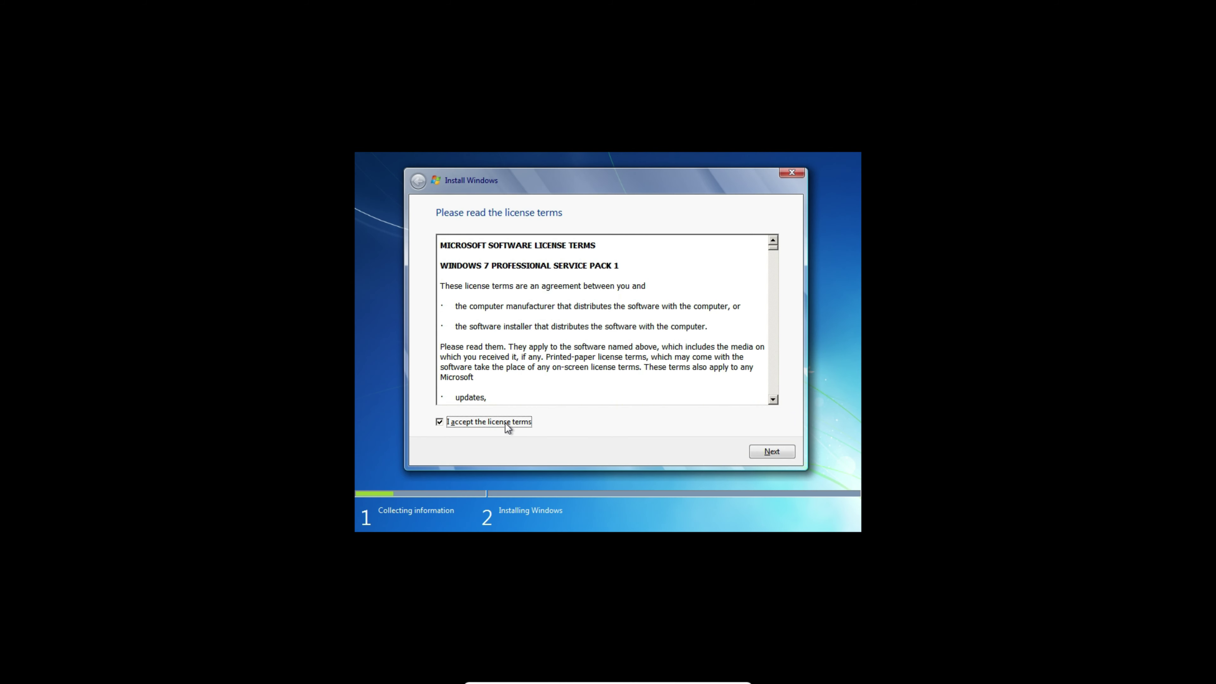
{"action": "left_click", "coordinate": [764, 452]}
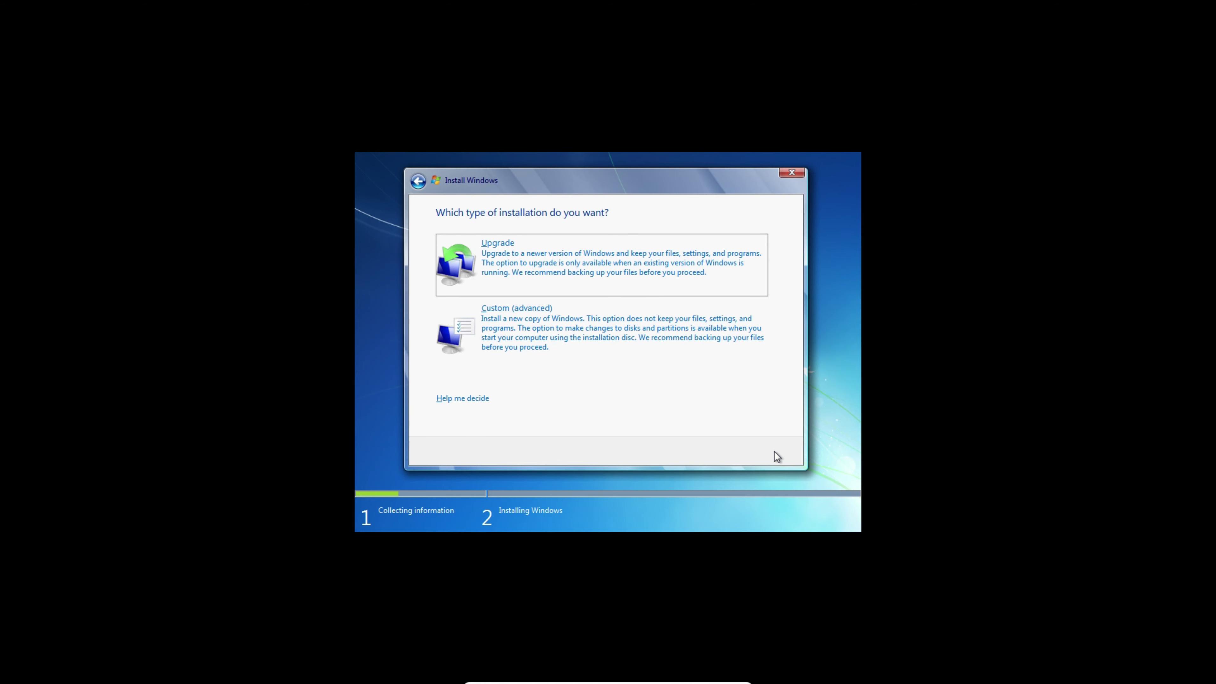
Choose a Custom installation, create a partition from all of Disk 0's unallocated space, and install Windows on it
{"action": "left_click", "coordinate": [635, 348]}
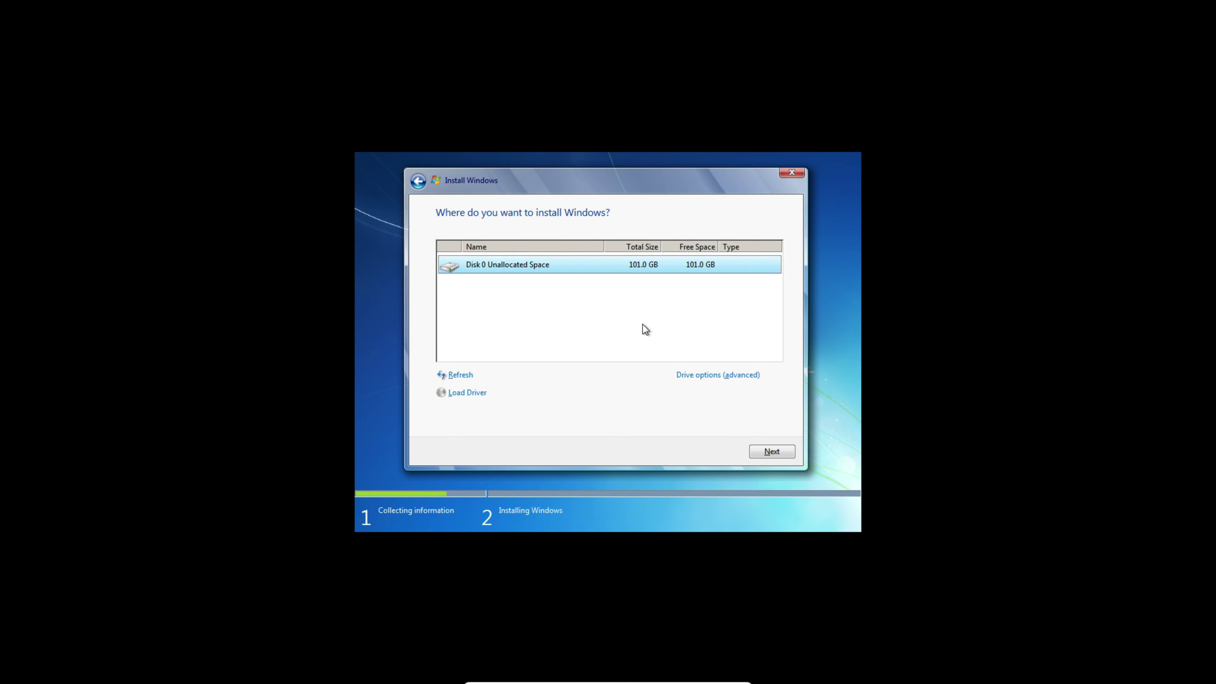
{"action": "left_click", "coordinate": [719, 377]}
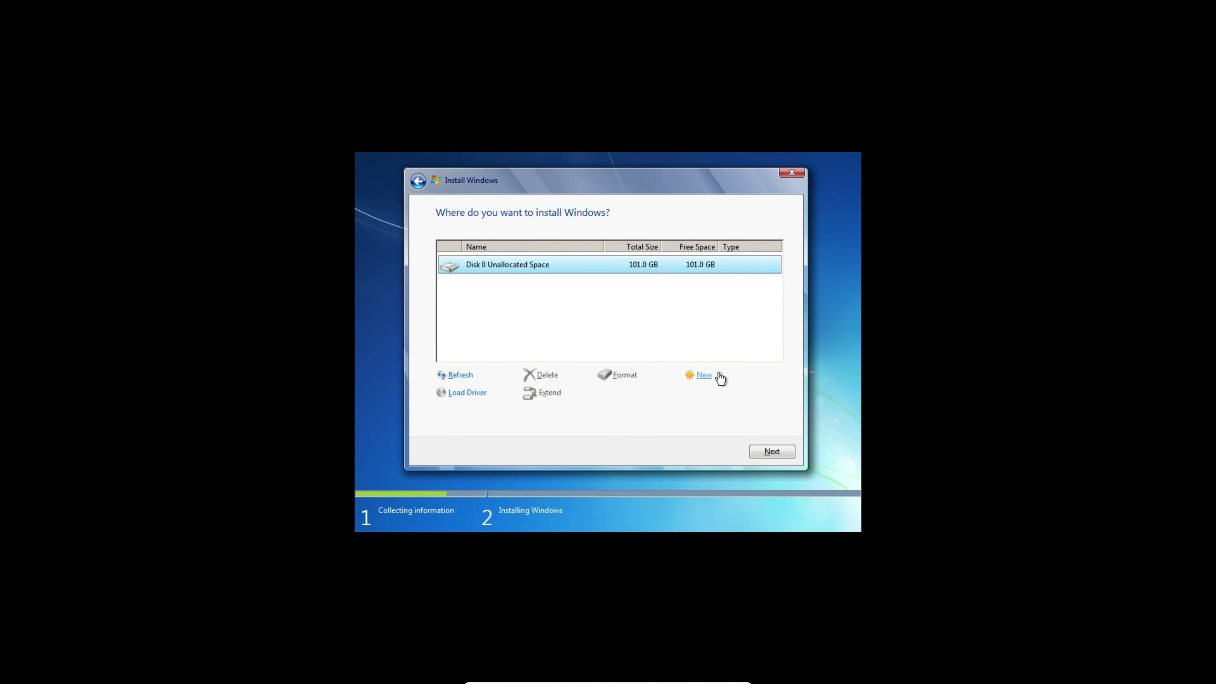
{"action": "left_click", "coordinate": [705, 381]}
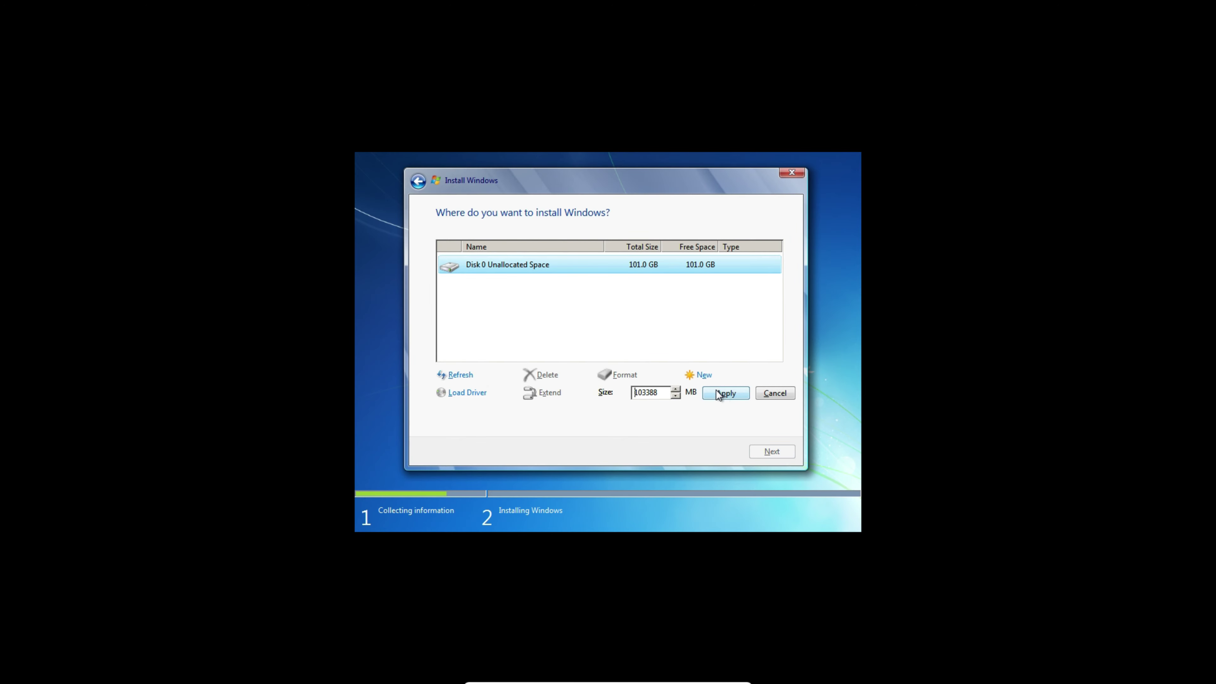
{"action": "left_click", "coordinate": [726, 393]}
{"action": "left_click", "coordinate": [708, 396]}
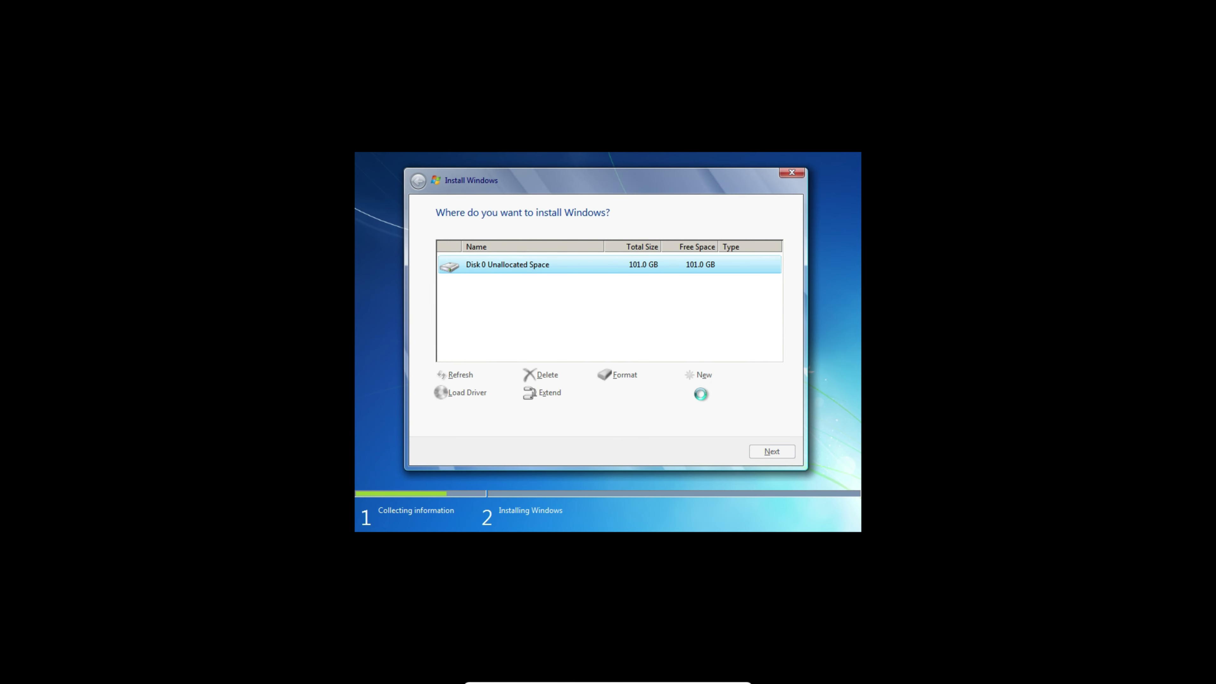
{"action": "left_click", "coordinate": [767, 450]}
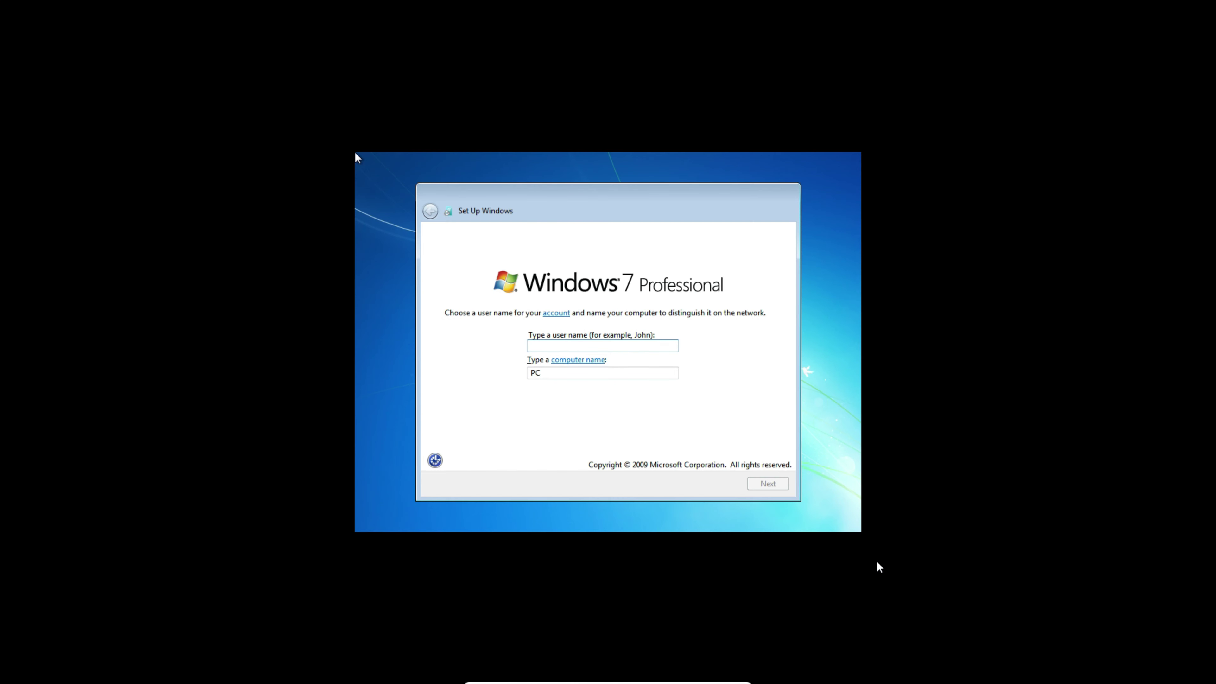
Enter a user name for the Windows account and continue with the account password left blank
{"action": "type", "text": "Technica IF"}
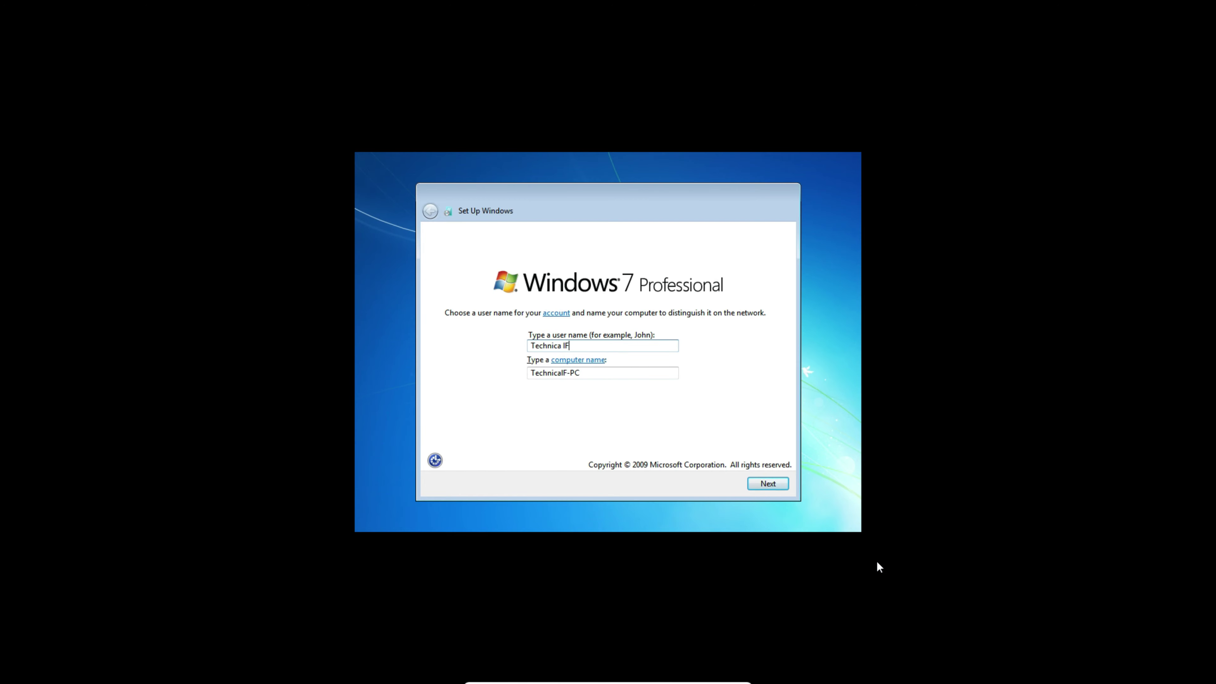
{"action": "key", "text": "BackSpace"}
{"action": "key", "text": "BackSpace"}
{"action": "key", "text": "BackSpace"}
{"action": "key", "text": "BackSpace"}
{"action": "left_click", "coordinate": [783, 484]}
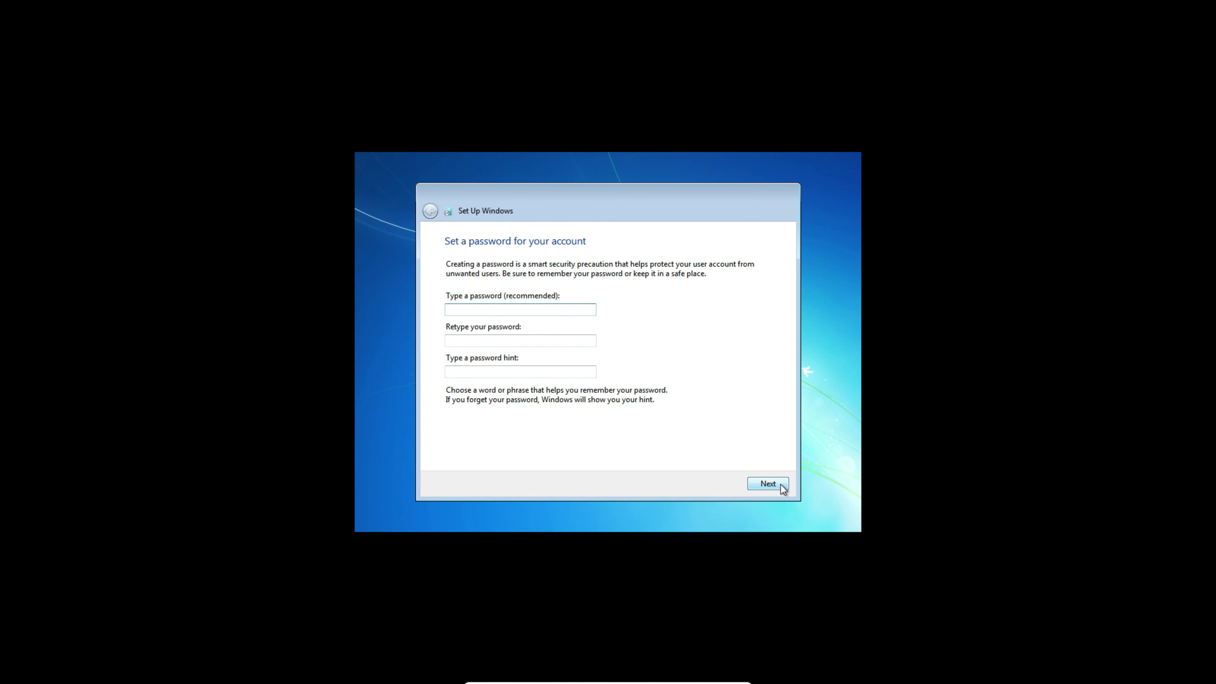
{"action": "left_click", "coordinate": [781, 485]}
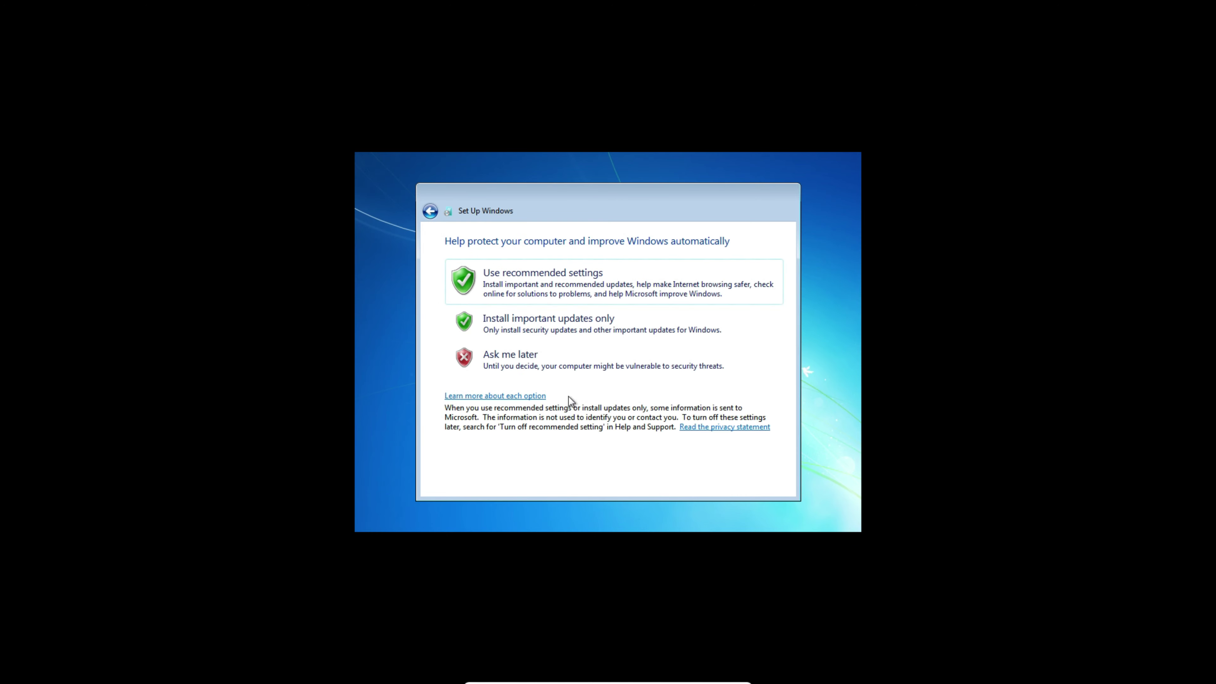
Finish Windows setup with Ask me later for updates, the default time and date settings, and Home network as the location
{"action": "left_click", "coordinate": [516, 357]}
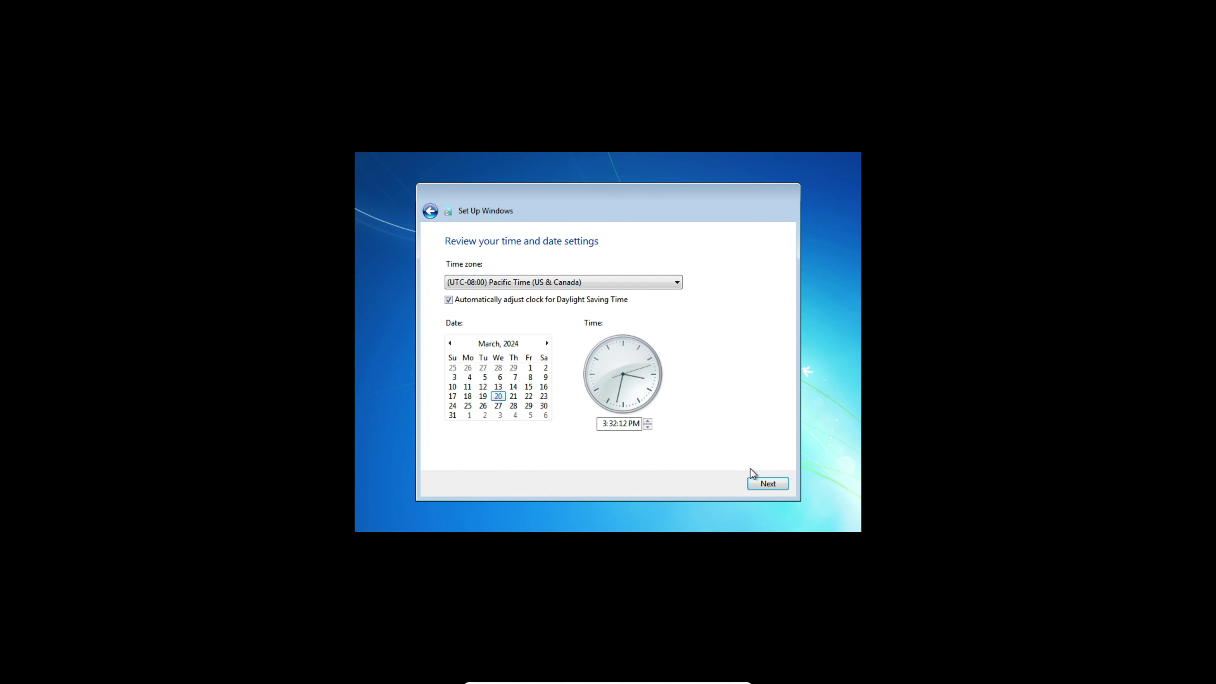
{"action": "left_click", "coordinate": [770, 482]}
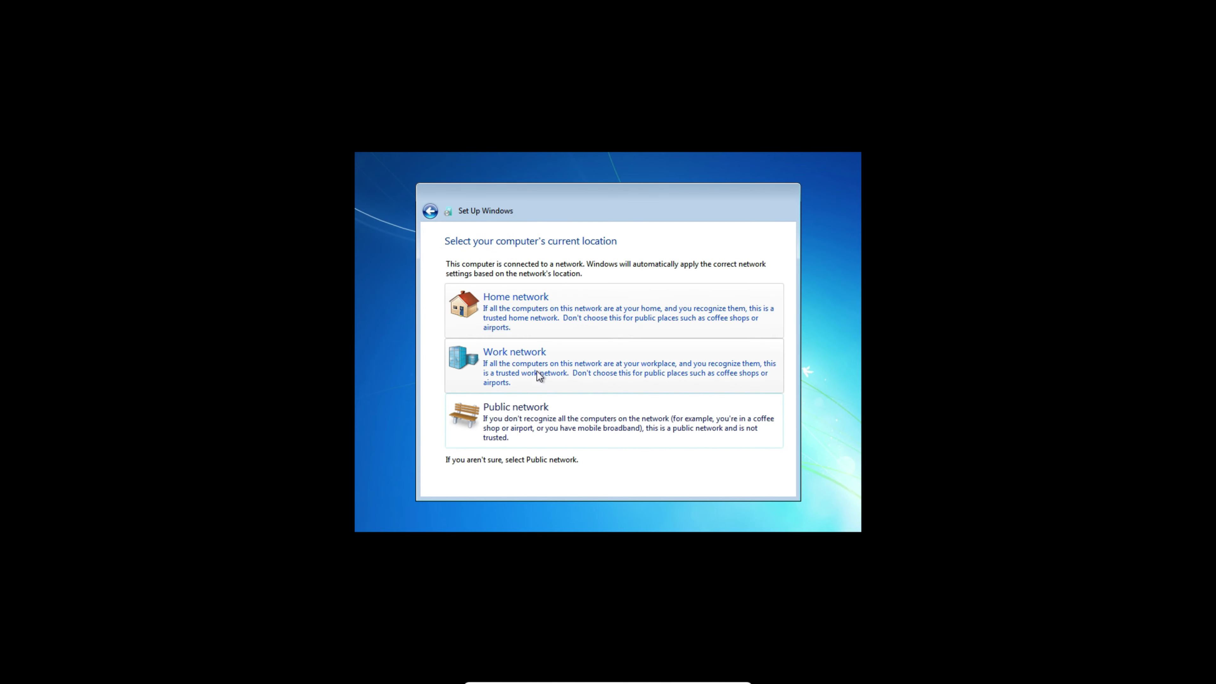
{"action": "left_click", "coordinate": [535, 318]}
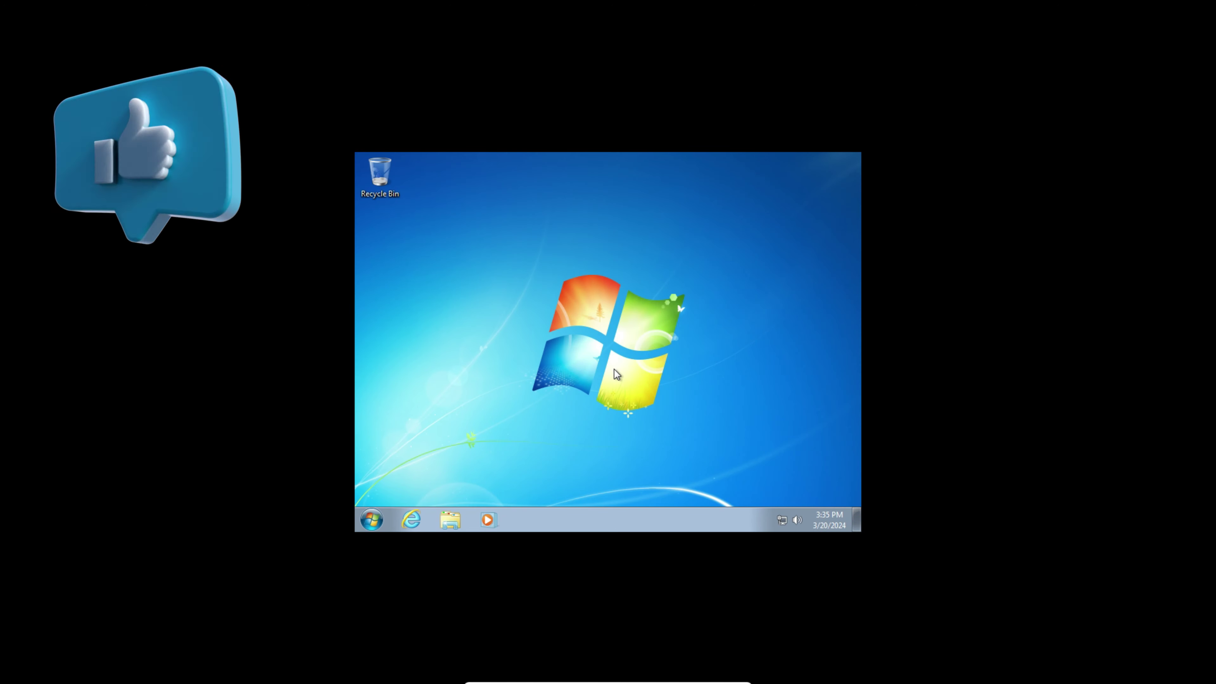
Set the Windows 7 desktop's screen resolution to 1280 × 1024 and apply it
{"action": "right_click", "coordinate": [588, 268]}
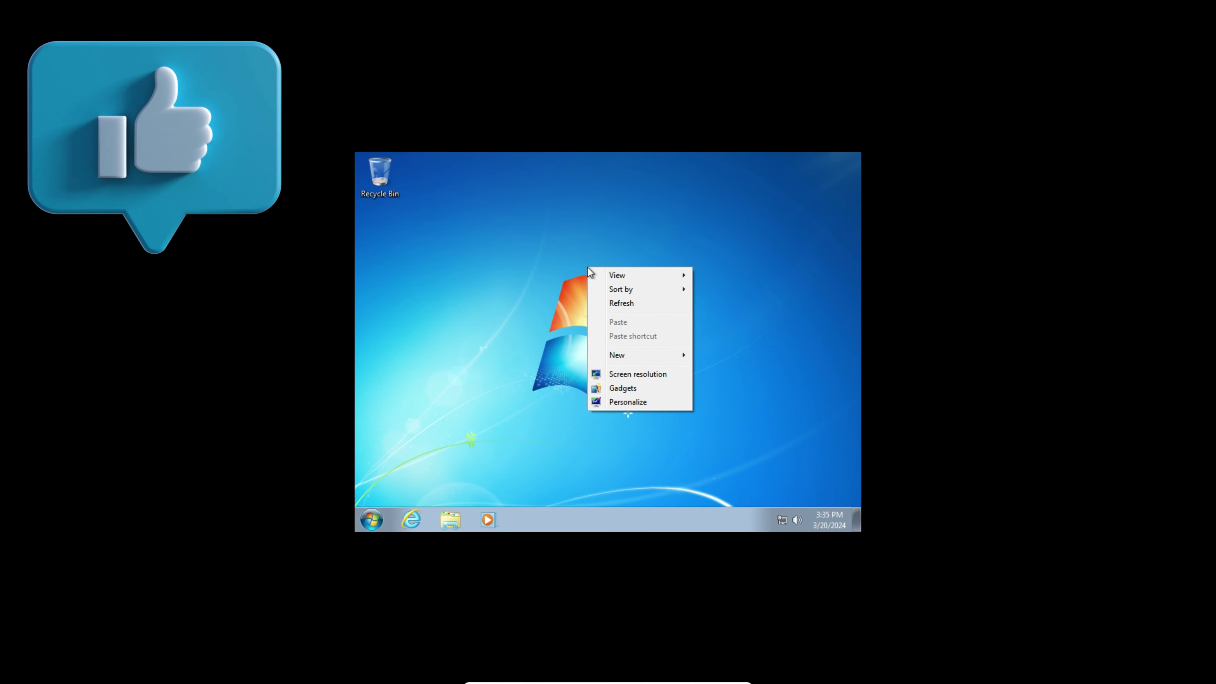
{"action": "left_click", "coordinate": [608, 375]}
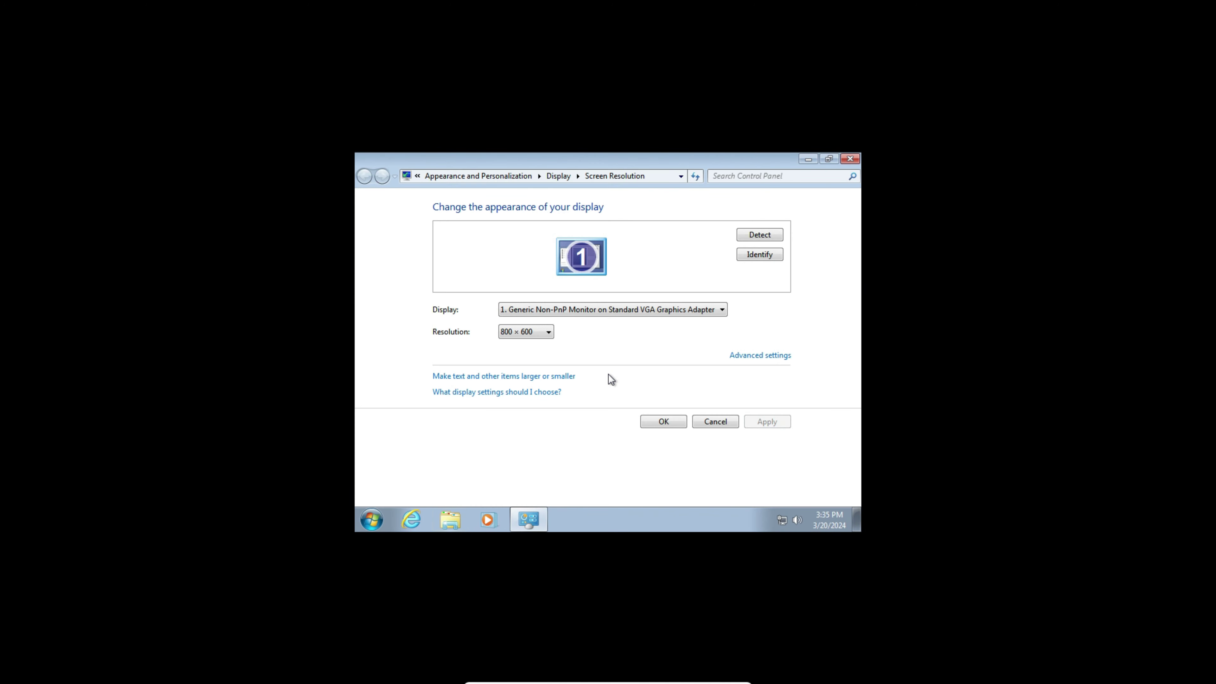
{"action": "left_click", "coordinate": [545, 333]}
{"action": "left_click", "coordinate": [551, 393]}
{"action": "left_click", "coordinate": [767, 422]}
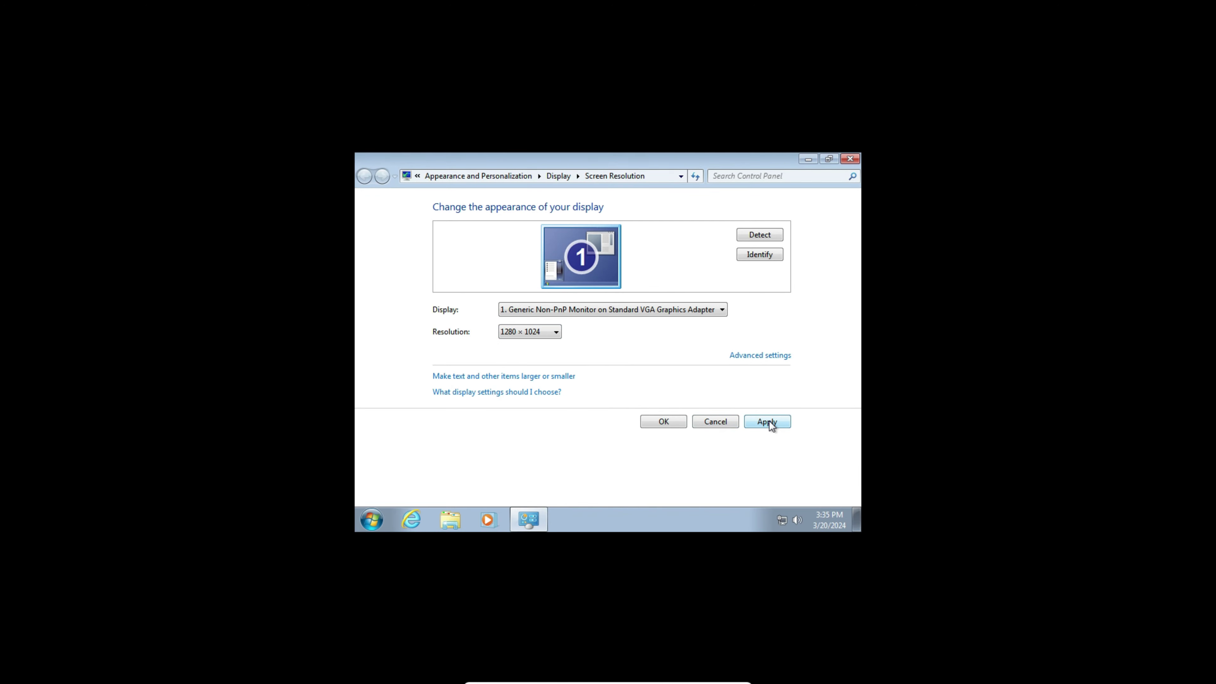
Apply and keep the 1280 × 1024 resolution, and change the display to 1024 × 768, keeping the changes
{"action": "left_click", "coordinate": [769, 421]}
{"action": "left_click", "coordinate": [627, 325]}
{"action": "left_click", "coordinate": [551, 199]}
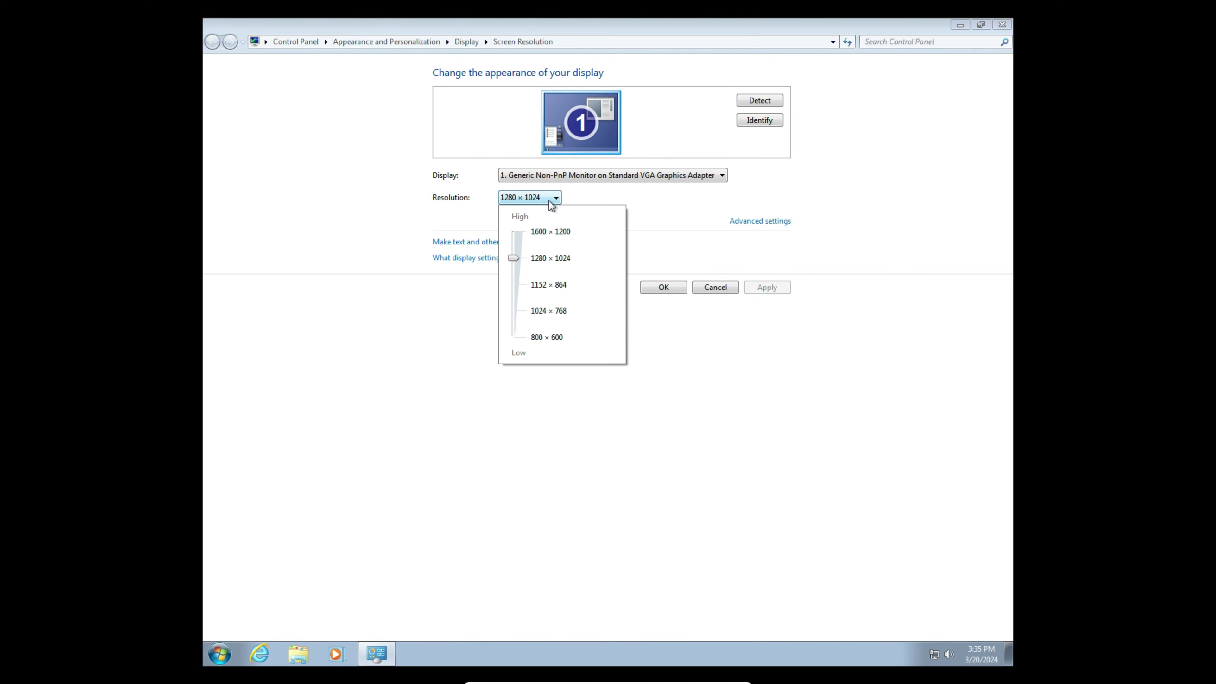
{"action": "left_click", "coordinate": [514, 310]}
{"action": "left_click", "coordinate": [759, 300]}
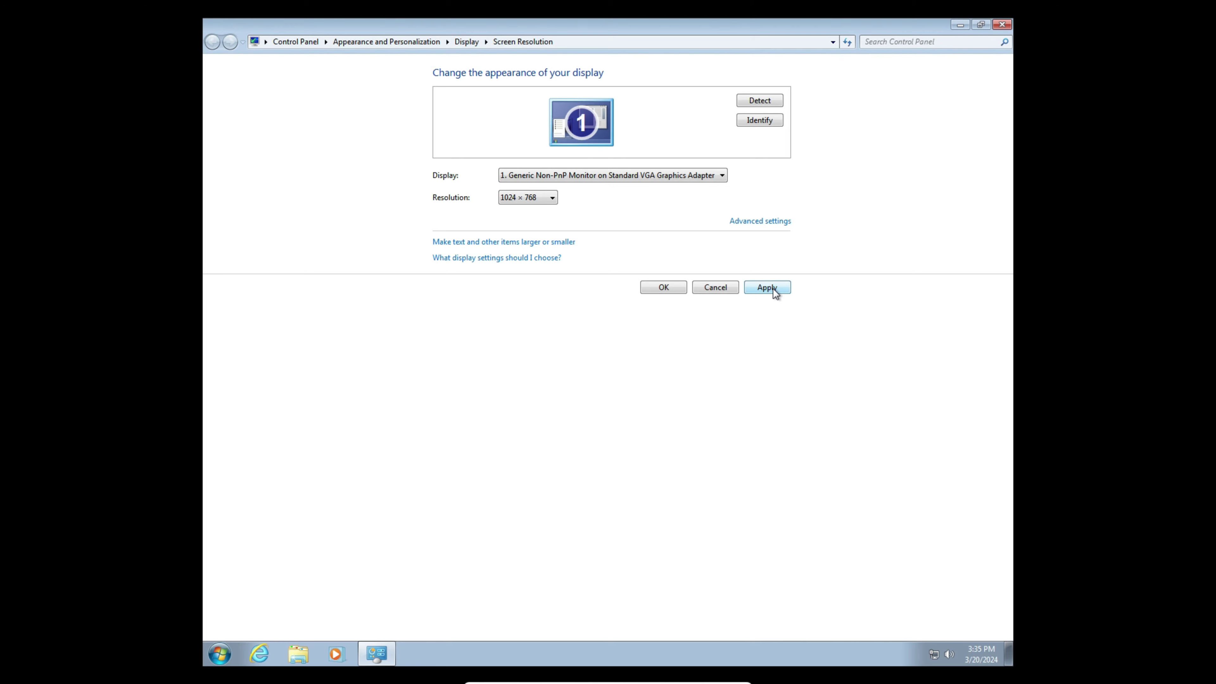
{"action": "left_click", "coordinate": [773, 288]}
{"action": "left_click", "coordinate": [642, 326]}
Raise the display resolution to 1600 × 1200, apply it and keep the changes
{"action": "left_click", "coordinate": [539, 280]}
{"action": "left_click_drag", "start_coordinate": [526, 356], "coordinate": [525, 321]}
{"action": "left_click", "coordinate": [768, 366]}
{"action": "left_click", "coordinate": [769, 367]}
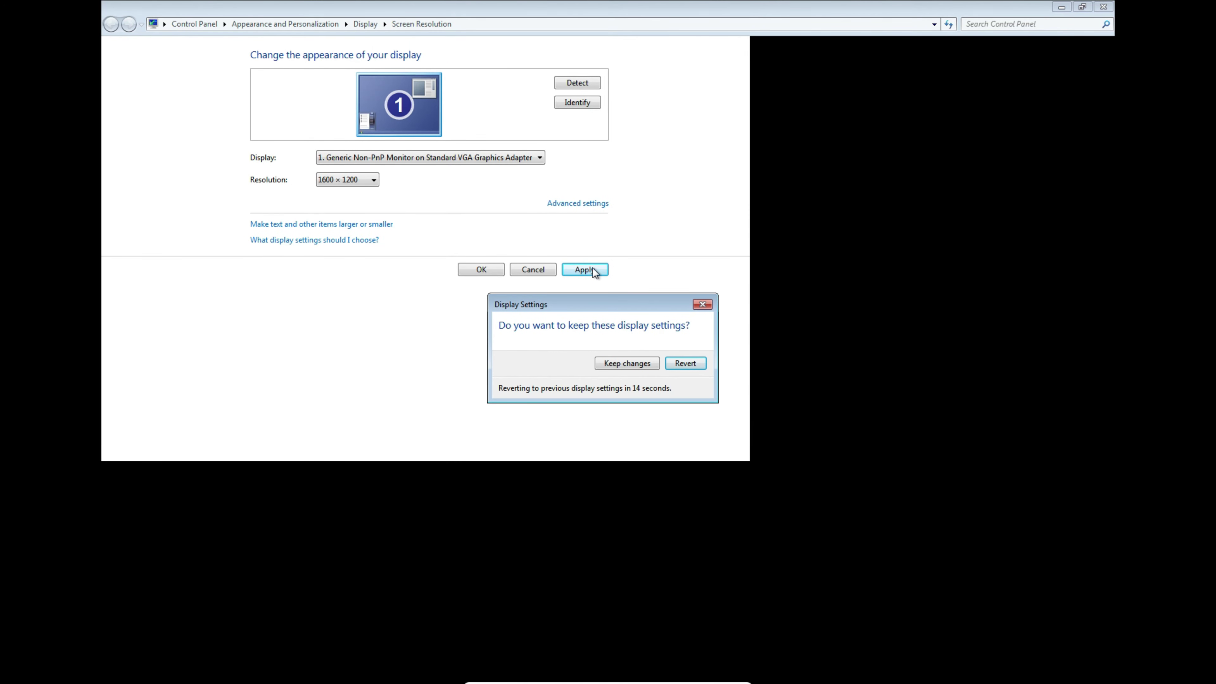
{"action": "left_click", "coordinate": [633, 365]}
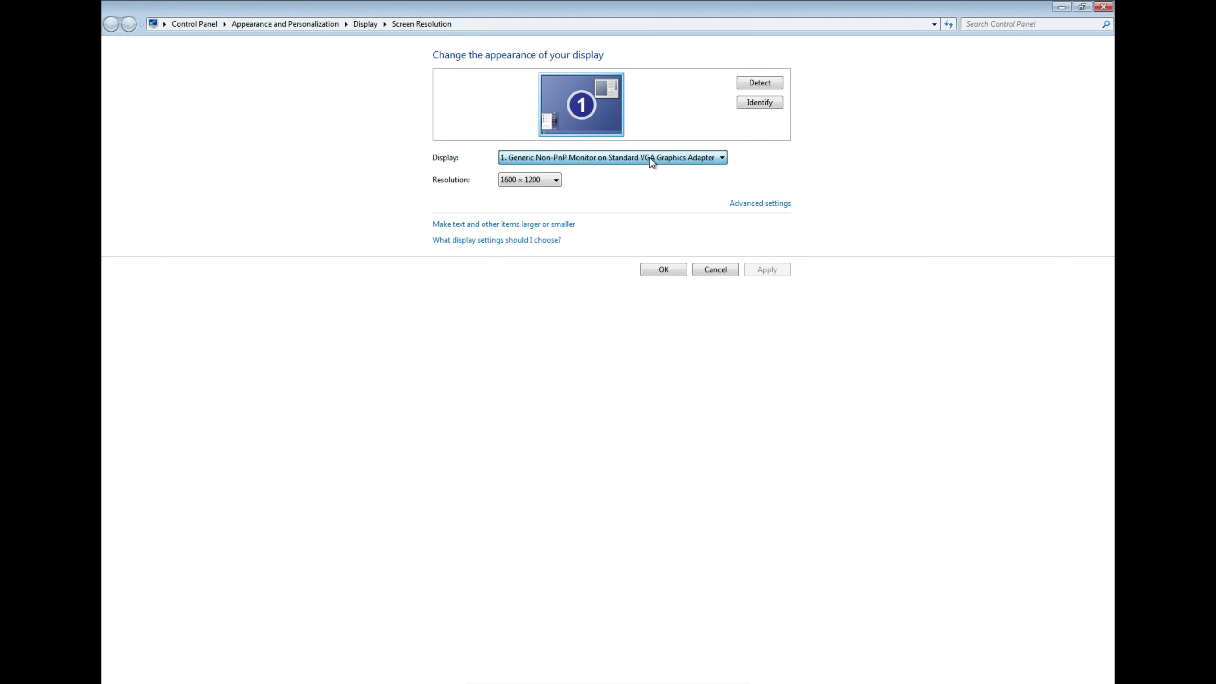
Set the display resolution to 1280 × 1024, apply it and keep the changes
{"action": "left_click", "coordinate": [546, 180]}
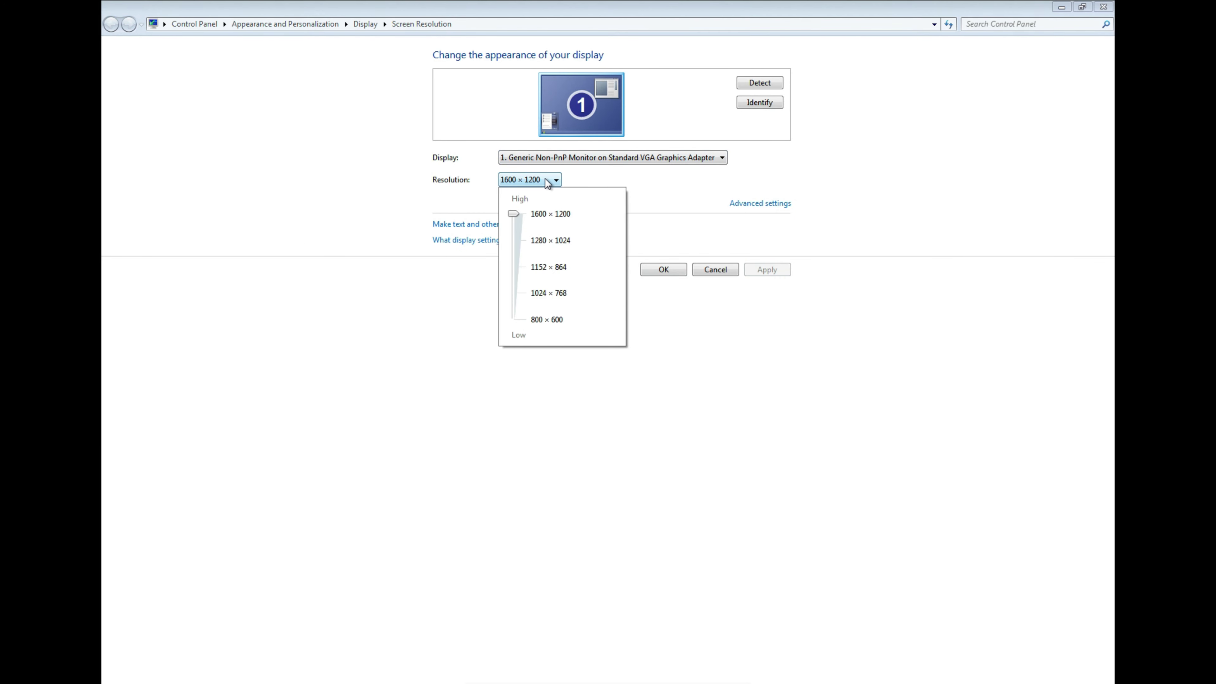
{"action": "left_click", "coordinate": [511, 247]}
{"action": "left_click", "coordinate": [767, 269]}
{"action": "left_click", "coordinate": [631, 325]}
Check the available resolutions and the advanced display settings without changing them, and close the screen resolution settings
{"action": "left_click", "coordinate": [546, 199]}
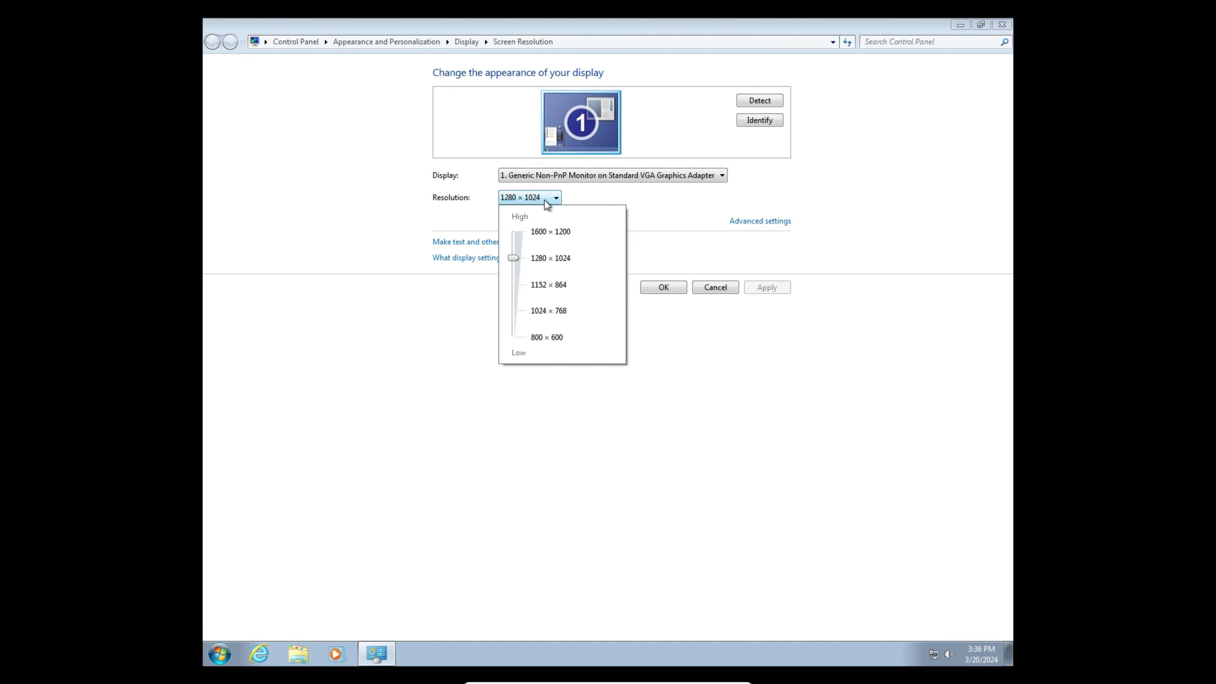
{"action": "left_click", "coordinate": [686, 350]}
{"action": "left_click", "coordinate": [760, 221]}
{"action": "key", "text": "Escape"}
{"action": "left_click", "coordinate": [664, 287]}
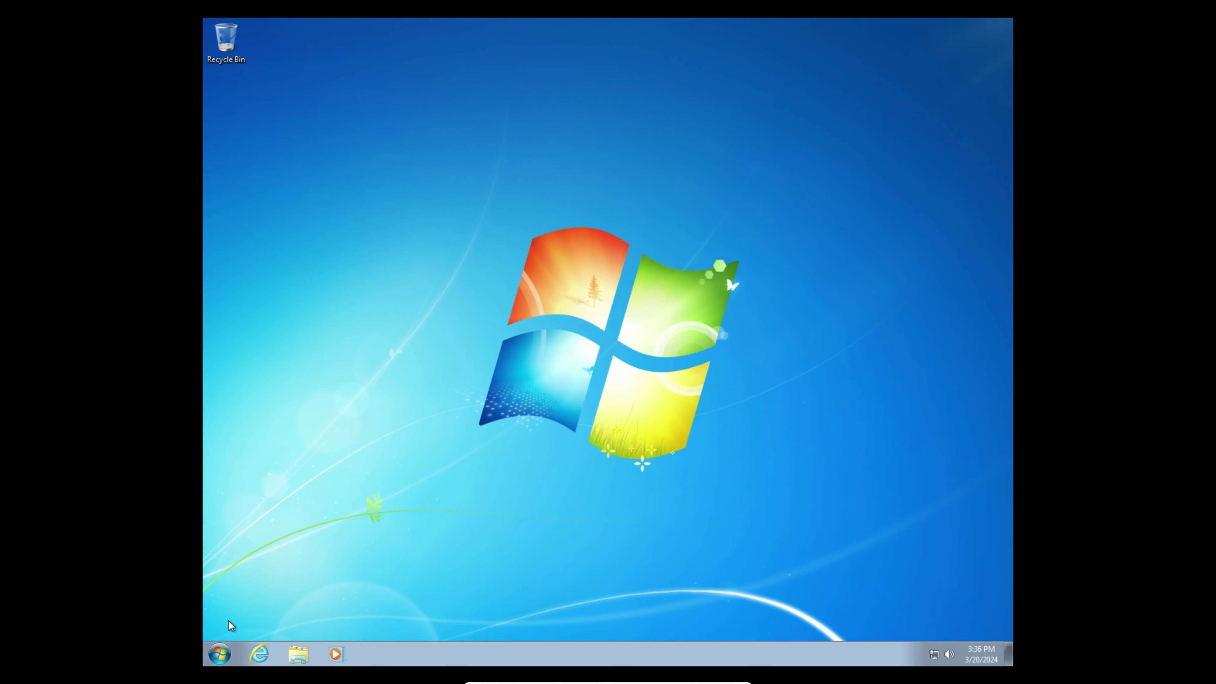
Open a file explorer window and view the properties of Computer
{"action": "left_click", "coordinate": [218, 661]}
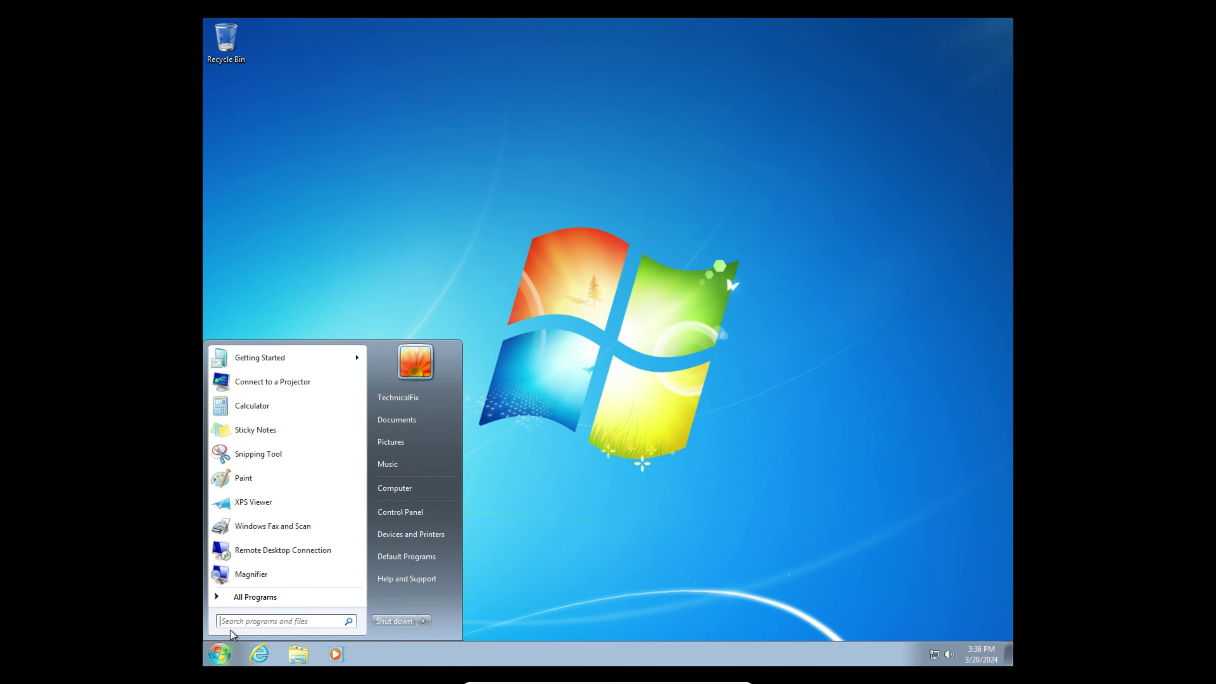
{"action": "left_click", "coordinate": [293, 657]}
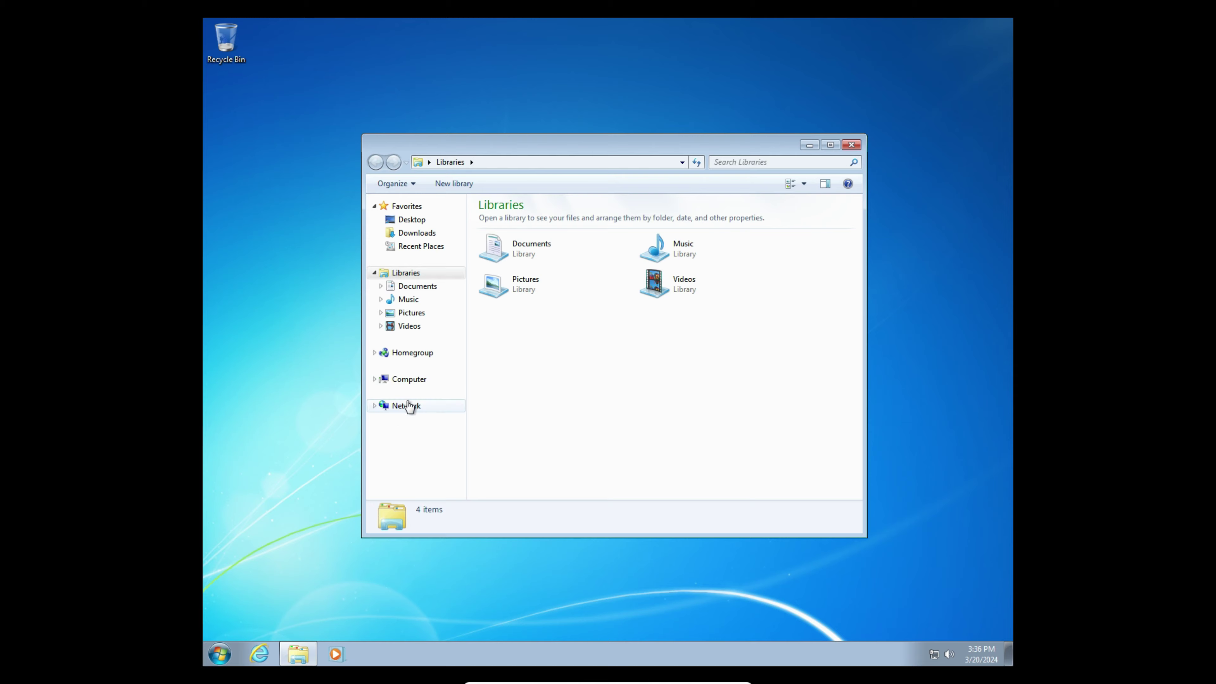
{"action": "right_click", "coordinate": [416, 381]}
{"action": "left_click", "coordinate": [452, 525]}
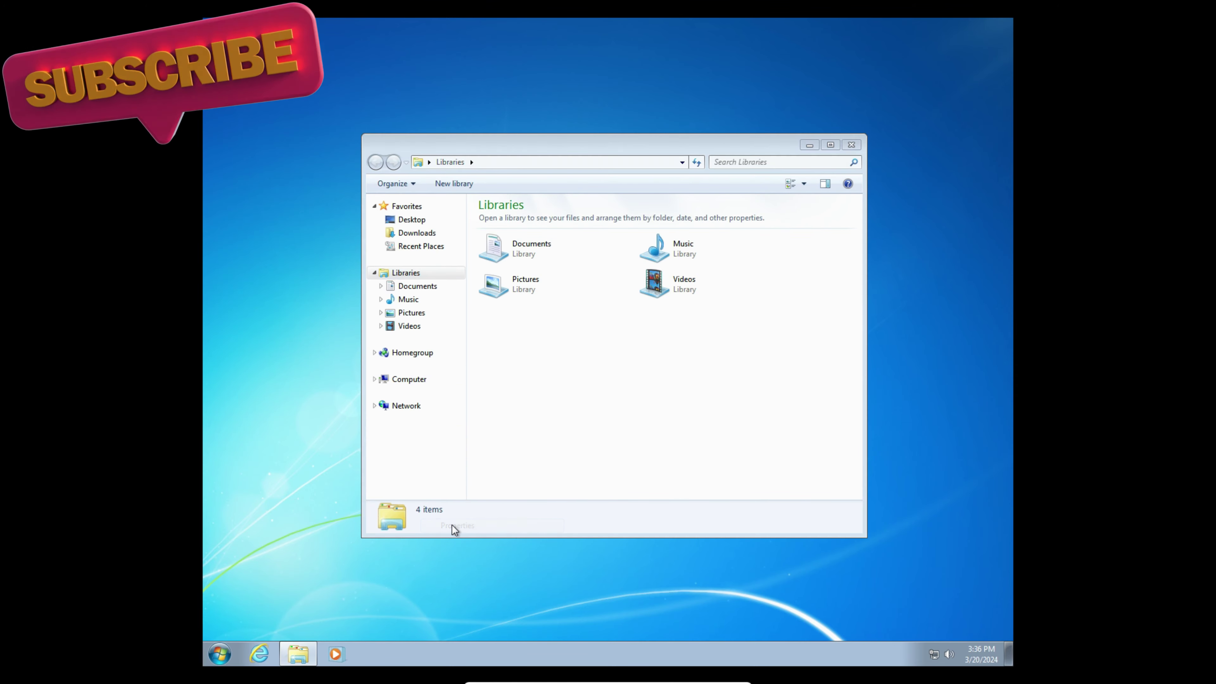